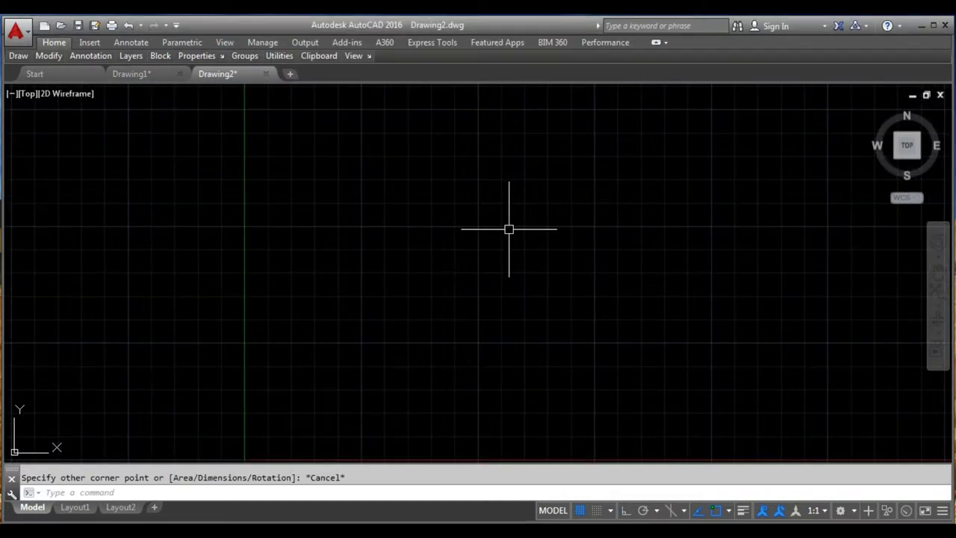
Step: Keep Decimal length units with 0.0 precision in the Drawing Units dialog
{"action": "type", "text": "un"}
{"action": "key", "text": "Return"}
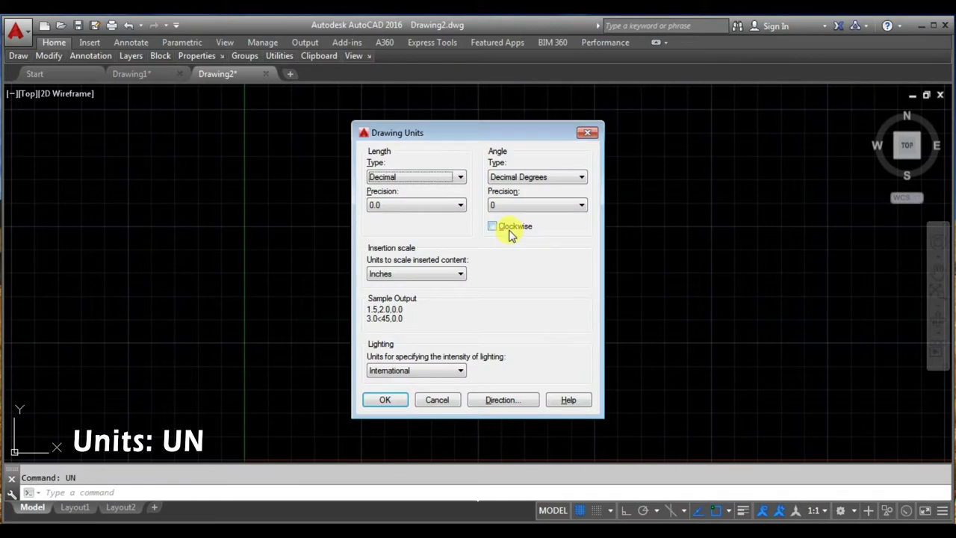
{"action": "left_click", "coordinate": [459, 179]}
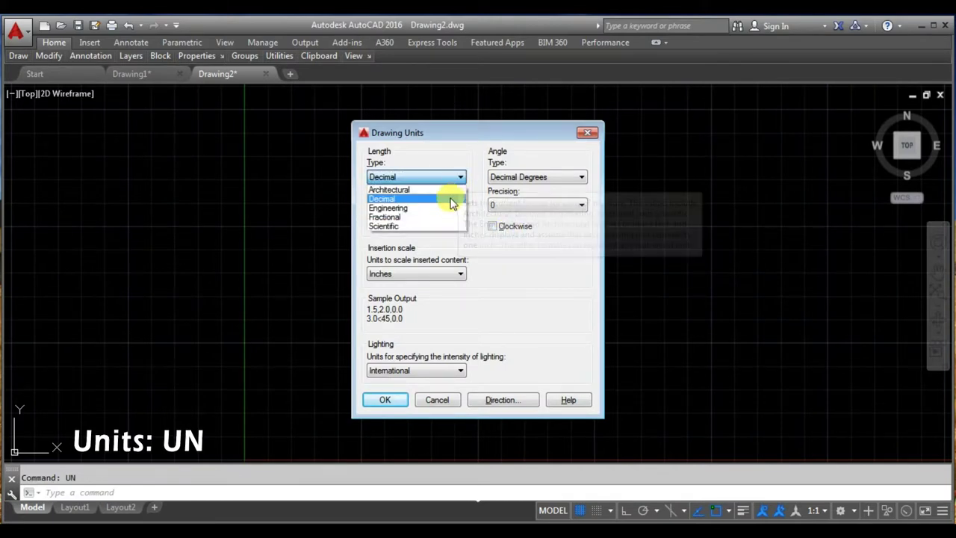
{"action": "left_click", "coordinate": [452, 199]}
{"action": "left_click", "coordinate": [448, 206]}
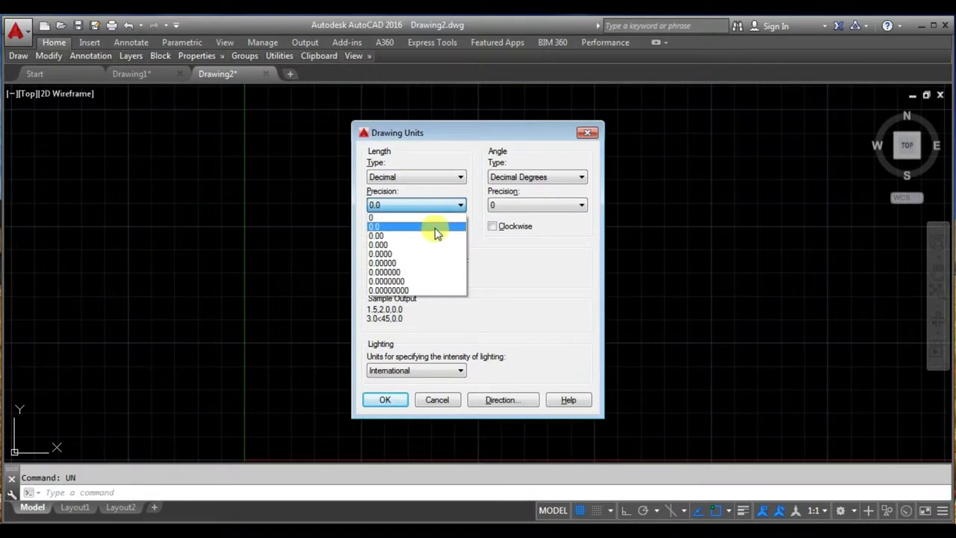
{"action": "left_click", "coordinate": [438, 227]}
{"action": "left_click", "coordinate": [387, 400]}
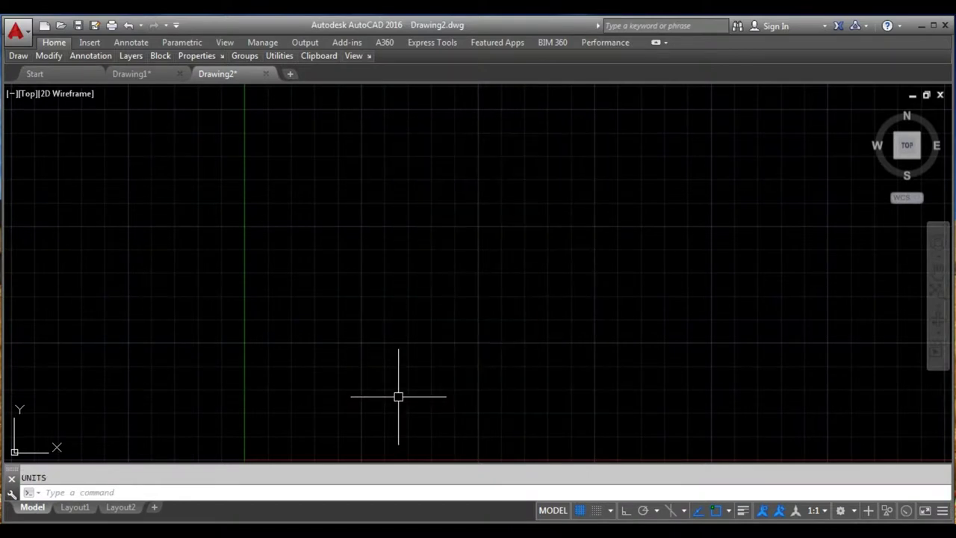
Step: Set the drawing limits from 0,0 to 300,300
{"action": "type", "text": "LIMM"}
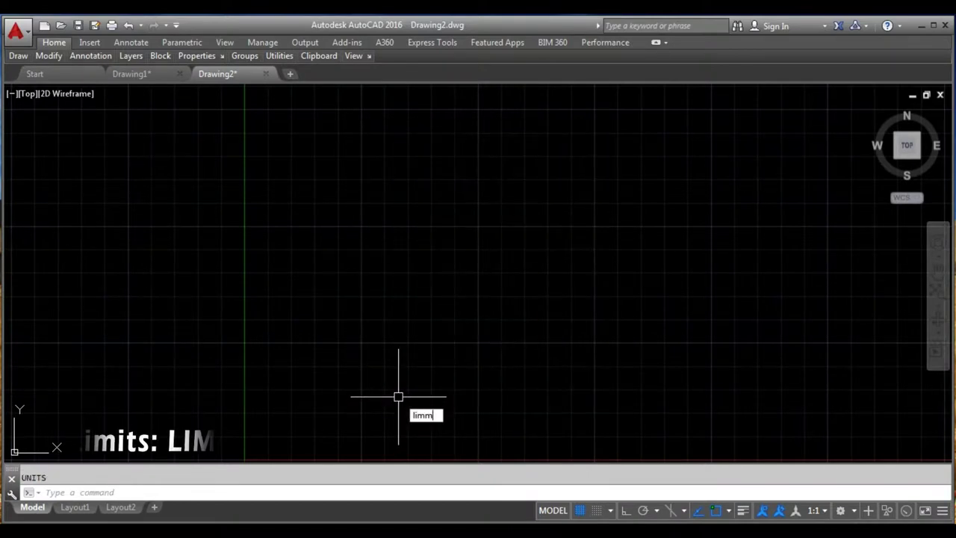
{"action": "key", "text": "BackSpace"}
{"action": "key", "text": "BackSpace"}
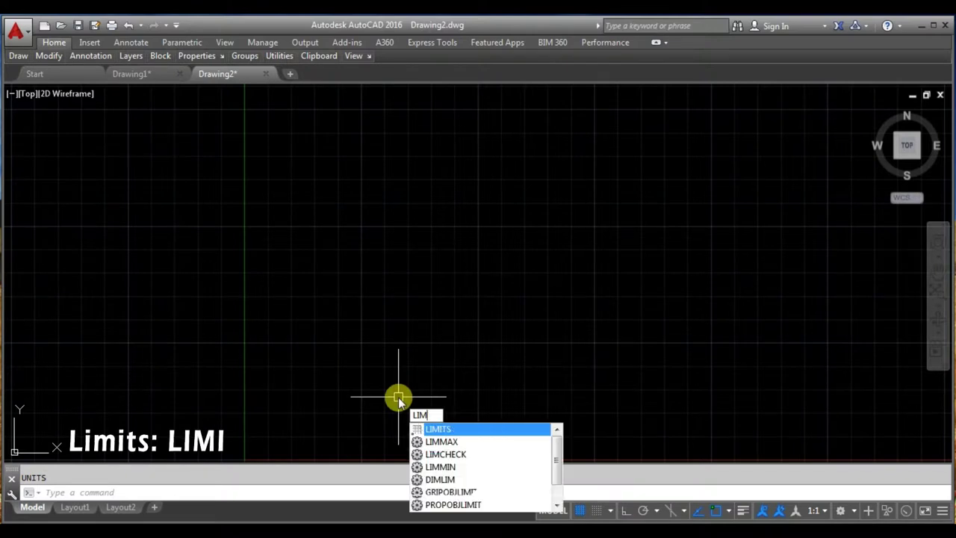
{"action": "key", "text": "Return"}
{"action": "type", "text": "LIMLIMITS"}
{"action": "key", "text": "Return"}
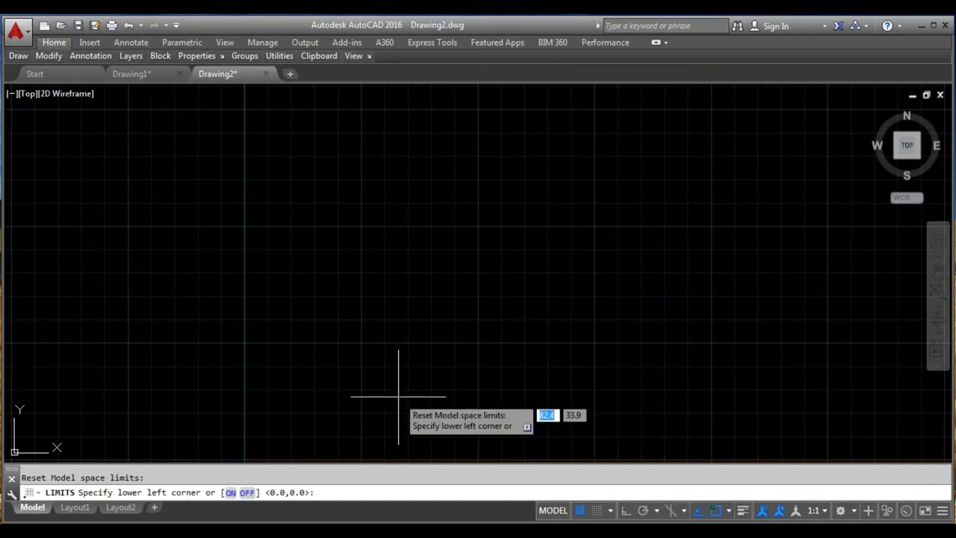
{"action": "type", "text": "0,0"}
{"action": "key", "text": "Return"}
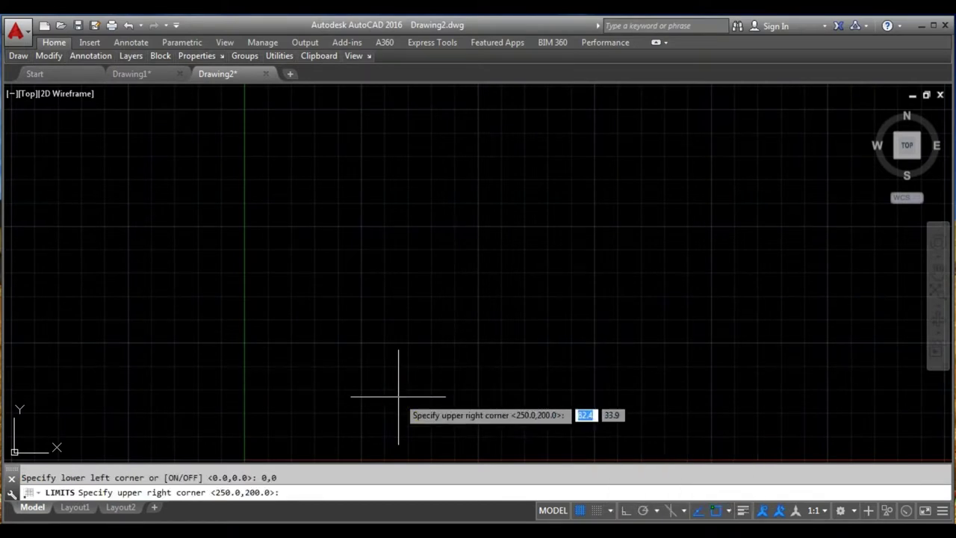
{"action": "type", "text": "300"}
{"action": "key", "text": "Tab"}
{"action": "type", "text": "300"}
{"action": "key", "text": "Return"}
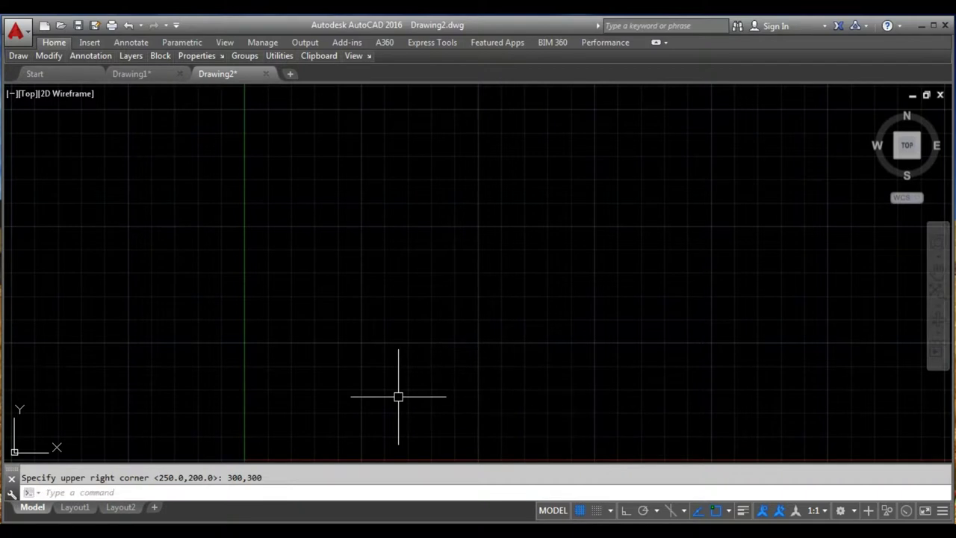
Step: Zoom All to fit the view to the 300 by 300 limits
{"action": "type", "text": "z"}
{"action": "key", "text": "Return"}
{"action": "type", "text": "a"}
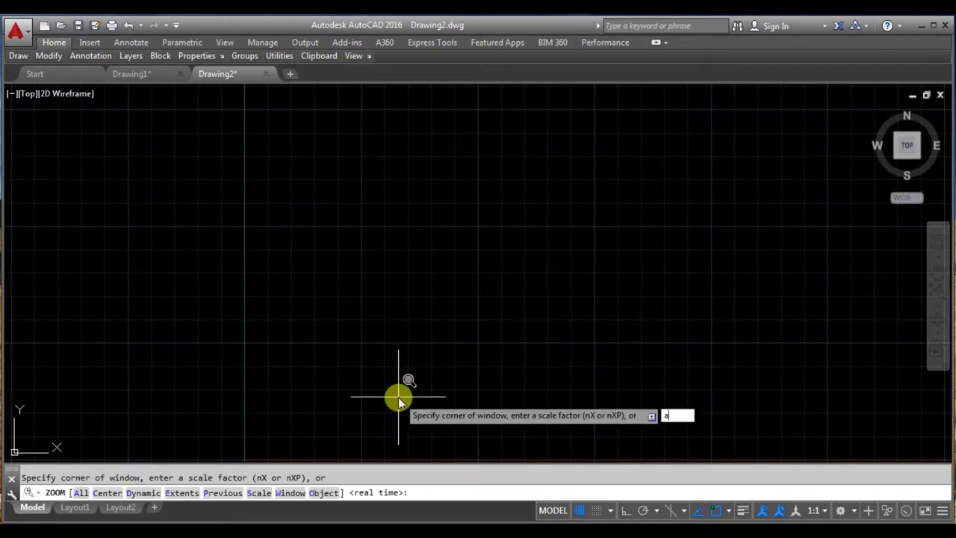
{"action": "key", "text": "Return"}
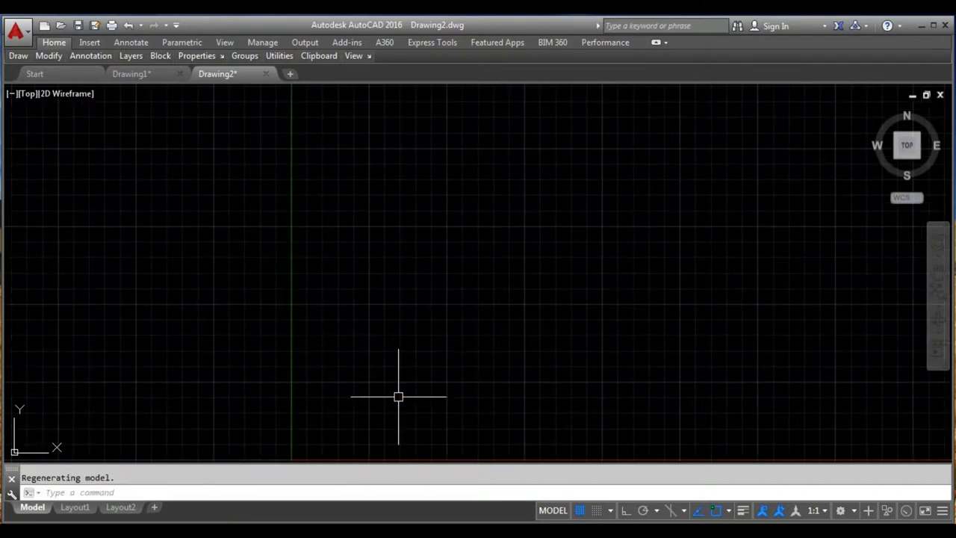
Step: Draw a 200 by 140 rectangle near the top left of the drawing area
{"action": "type", "text": "rec"}
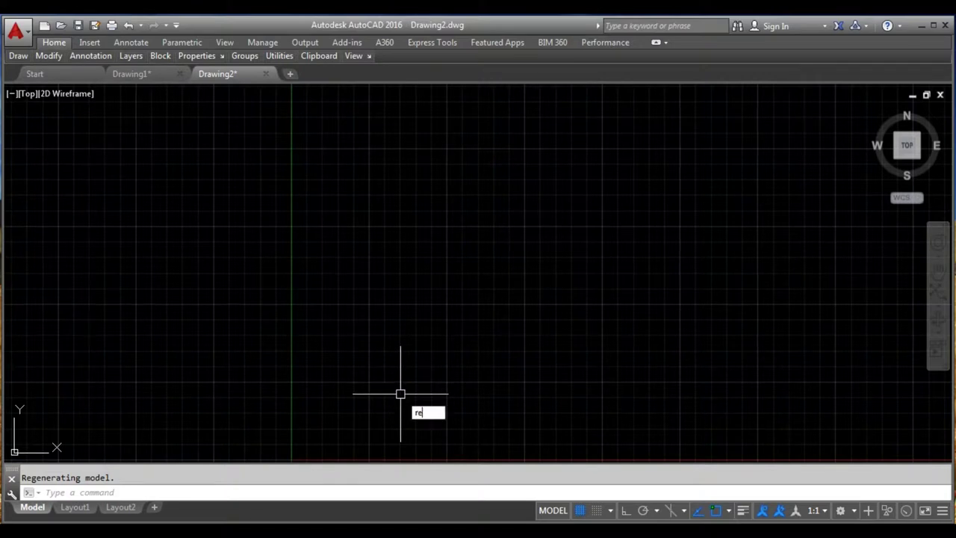
{"action": "key", "text": "Return"}
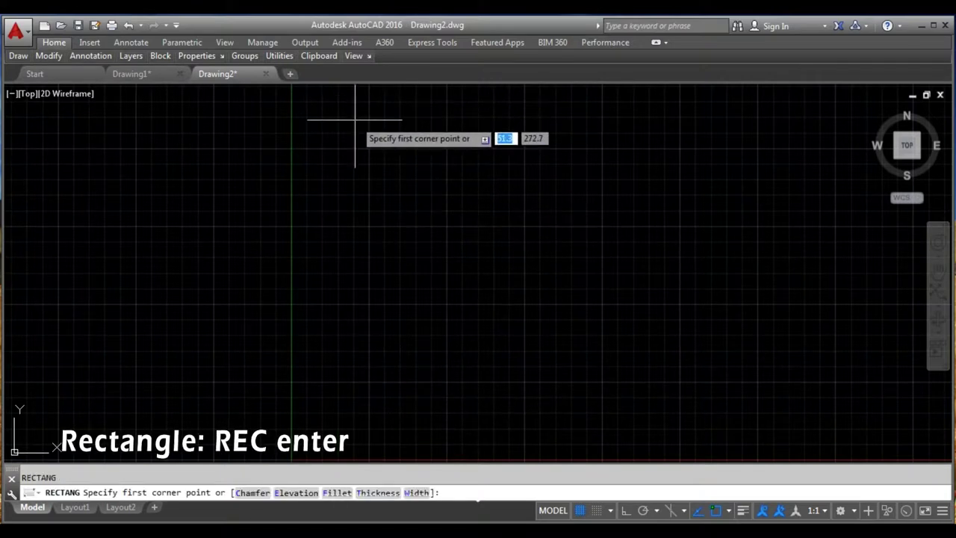
{"action": "left_click", "coordinate": [326, 102]}
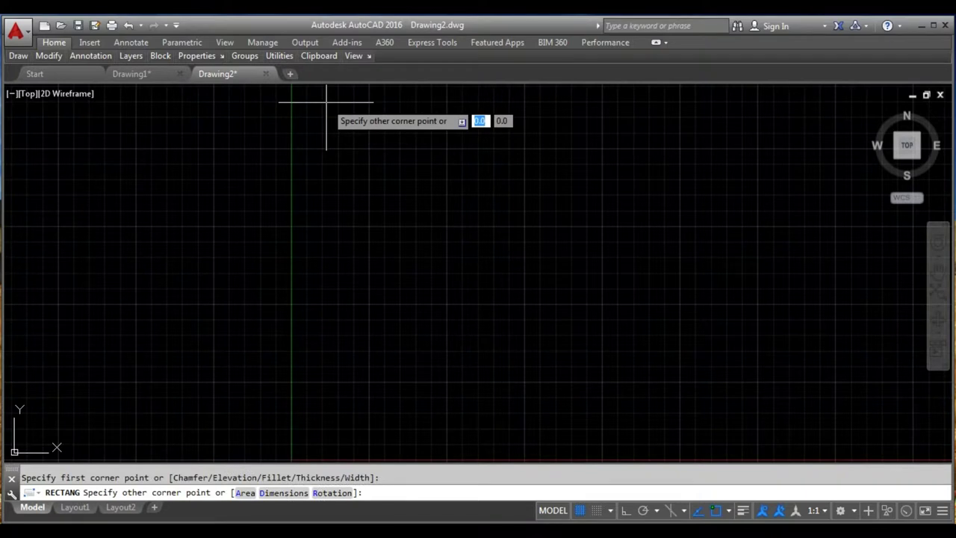
{"action": "type", "text": "d"}
{"action": "key", "text": "Return"}
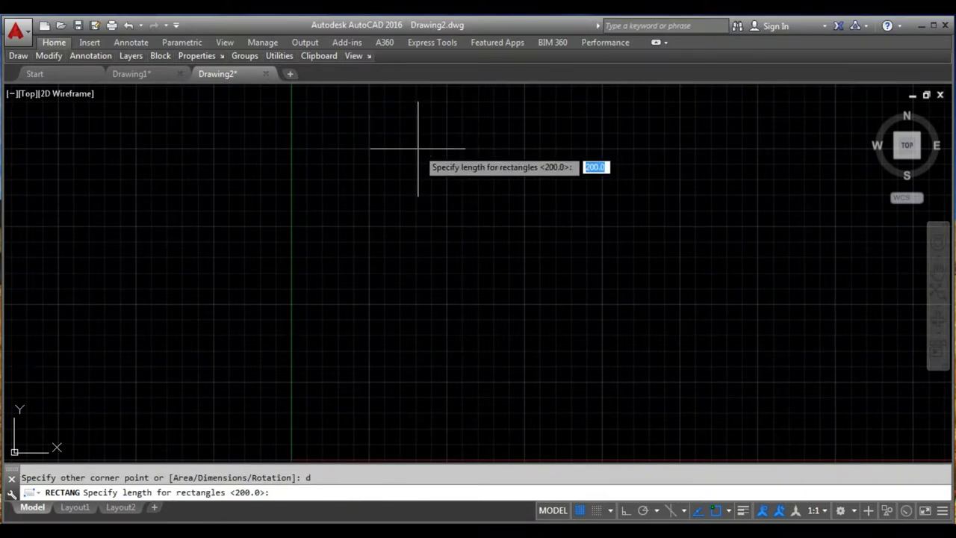
{"action": "type", "text": "200"}
{"action": "key", "text": "Return"}
{"action": "type", "text": "140"}
{"action": "key", "text": "Return"}
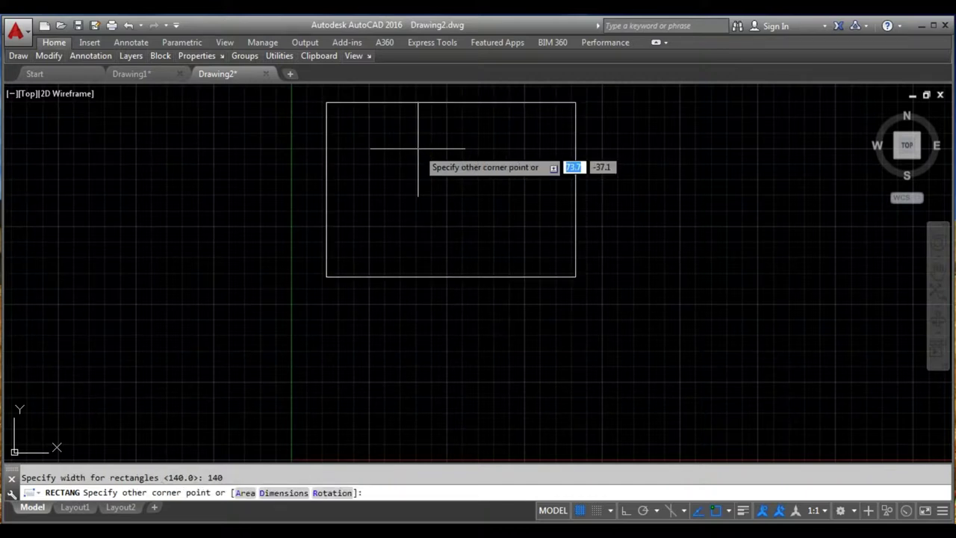
{"action": "left_click", "coordinate": [478, 179]}
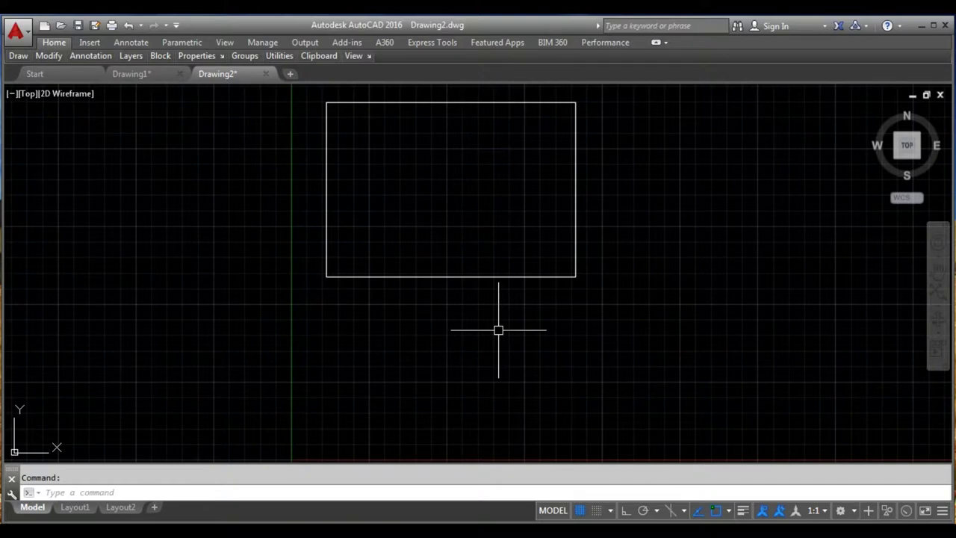
Step: Check the Exercise-2 reference image and test-select the rectangle
{"action": "key", "text": "alt+Tab"}
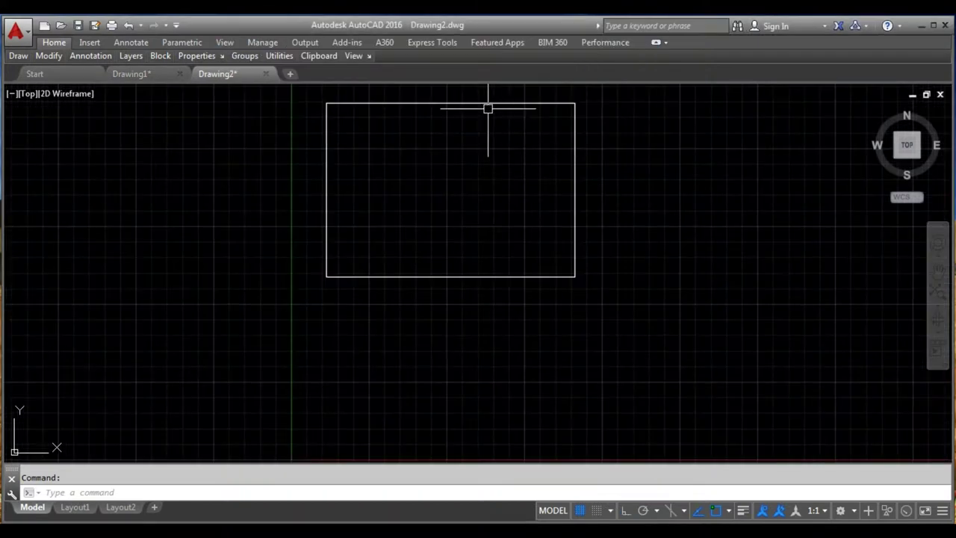
{"action": "left_click", "coordinate": [487, 104]}
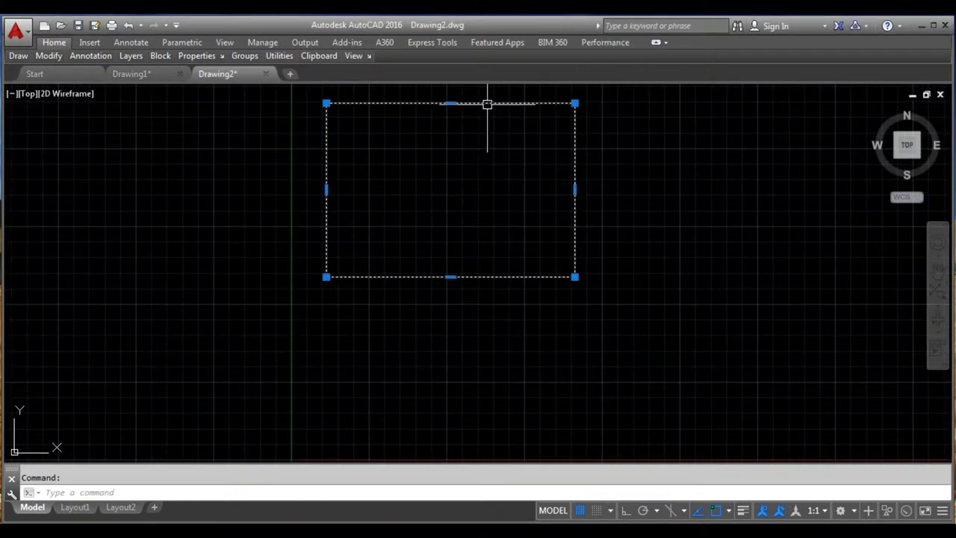
{"action": "key", "text": "Escape"}
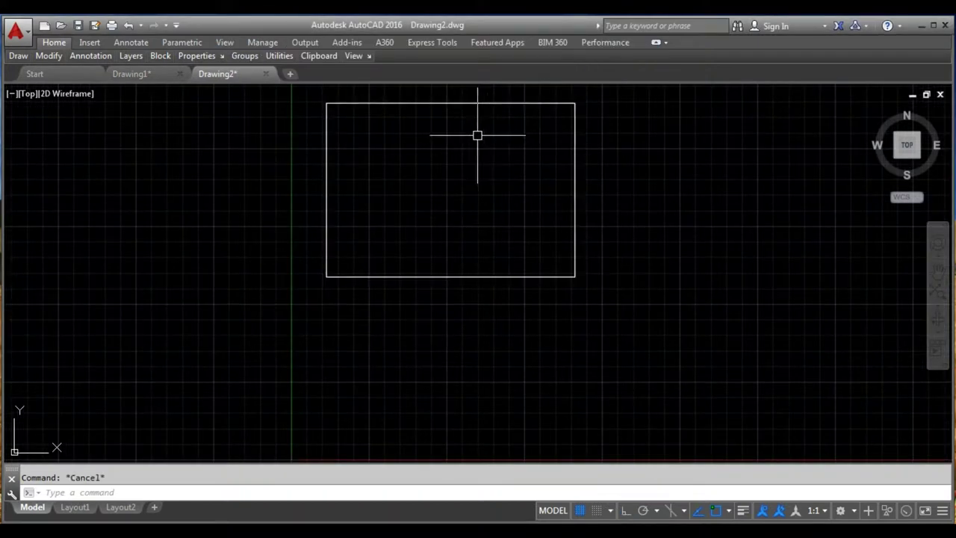
{"action": "left_click", "coordinate": [444, 104]}
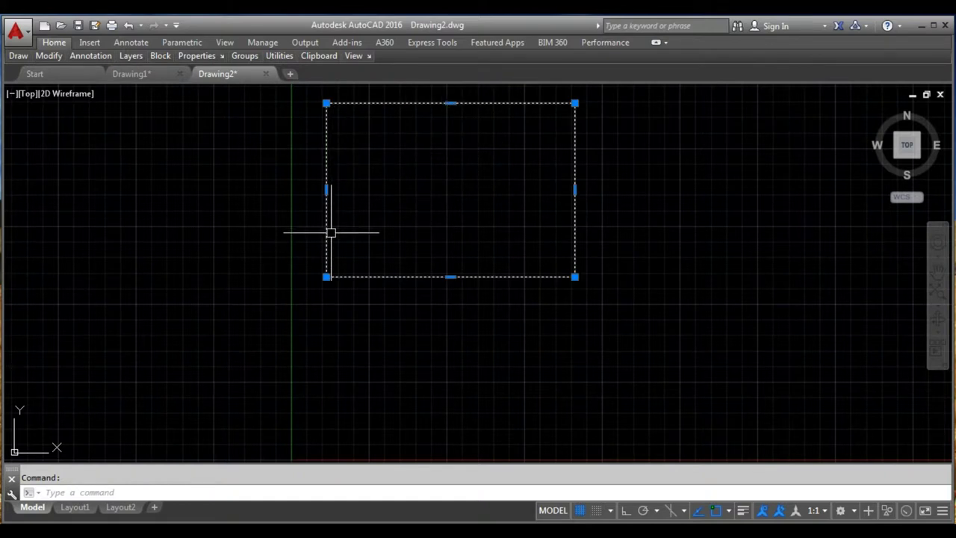
{"action": "key", "text": "Escape"}
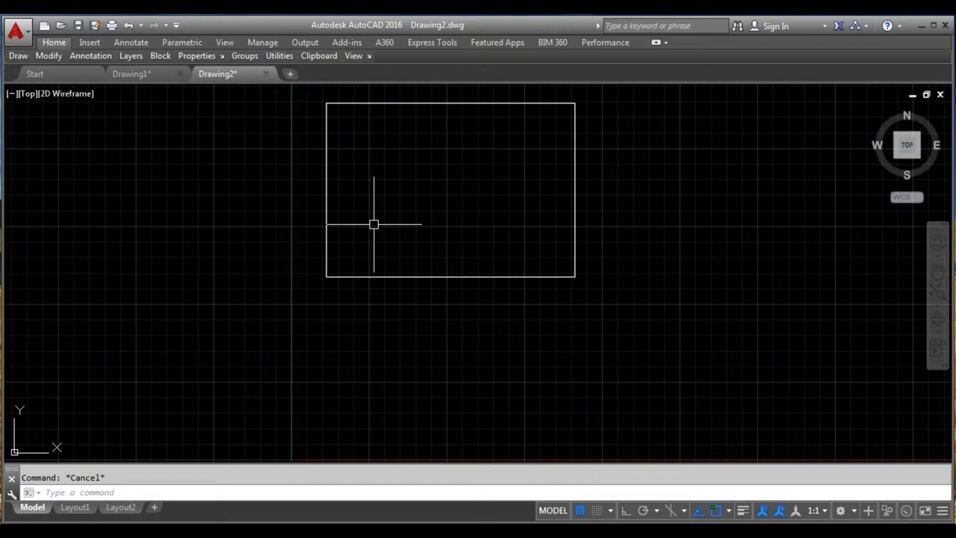
Step: Explode the 200 by 140 rectangle into separate lines with X
{"action": "type", "text": "x"}
{"action": "key", "text": "Return"}
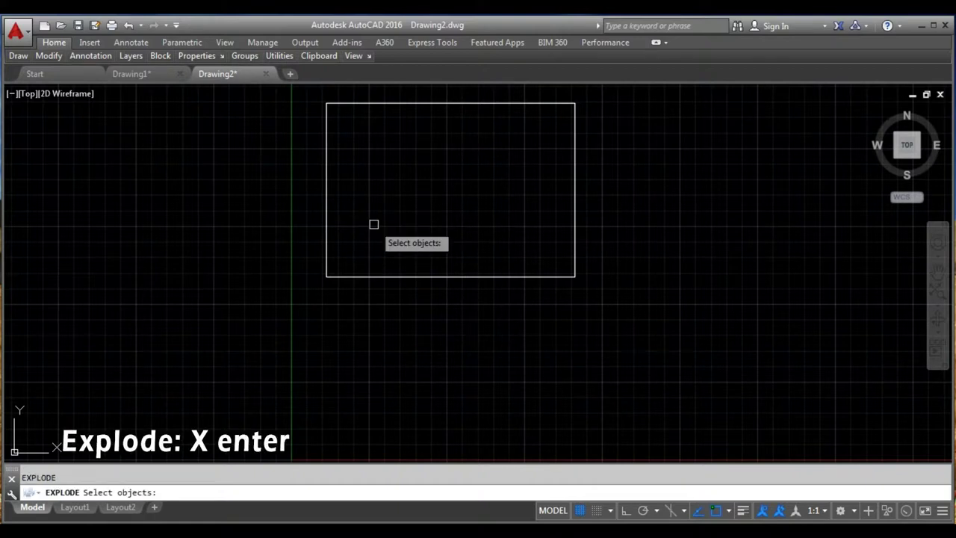
{"action": "left_click", "coordinate": [329, 205]}
{"action": "key", "text": "Return"}
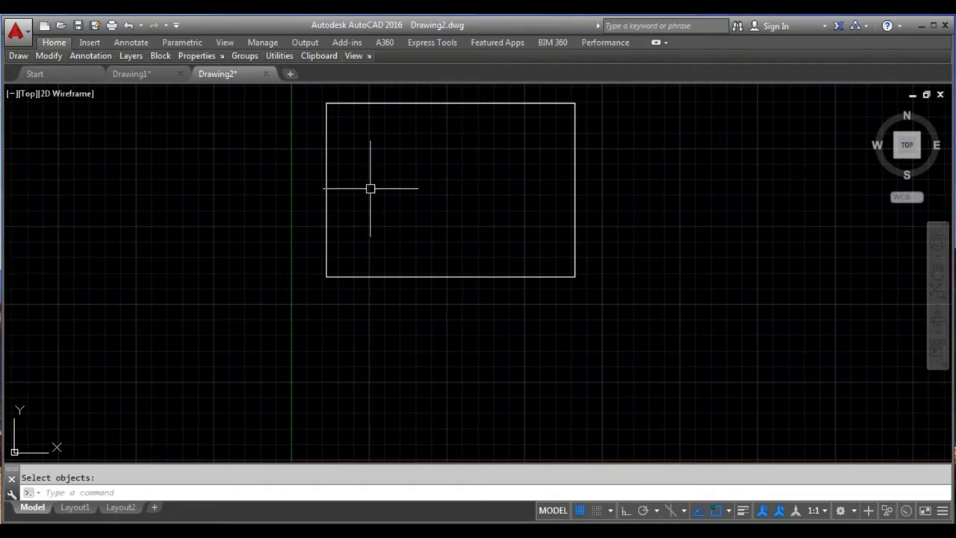
Step: Offset the rectangle's left edge 50 inward
{"action": "type", "text": "o"}
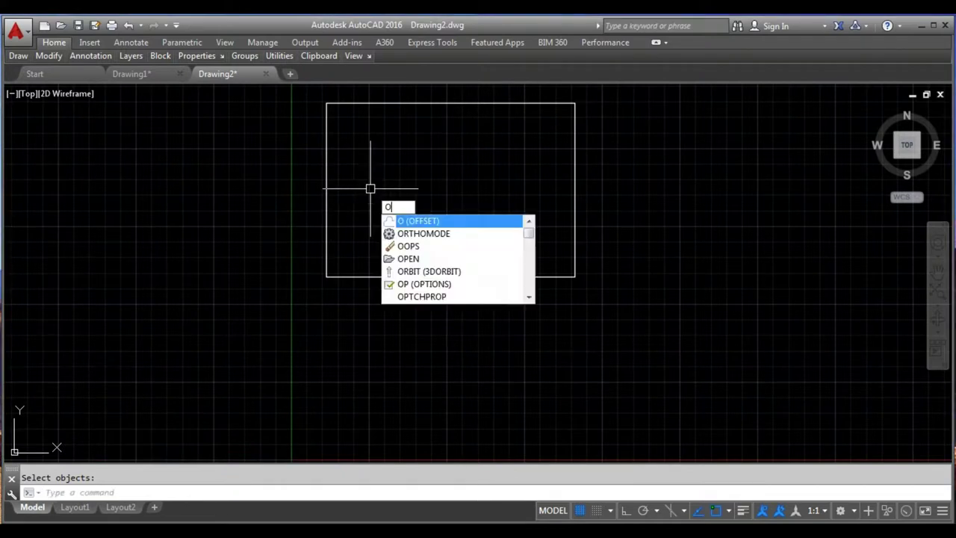
{"action": "key", "text": "Return"}
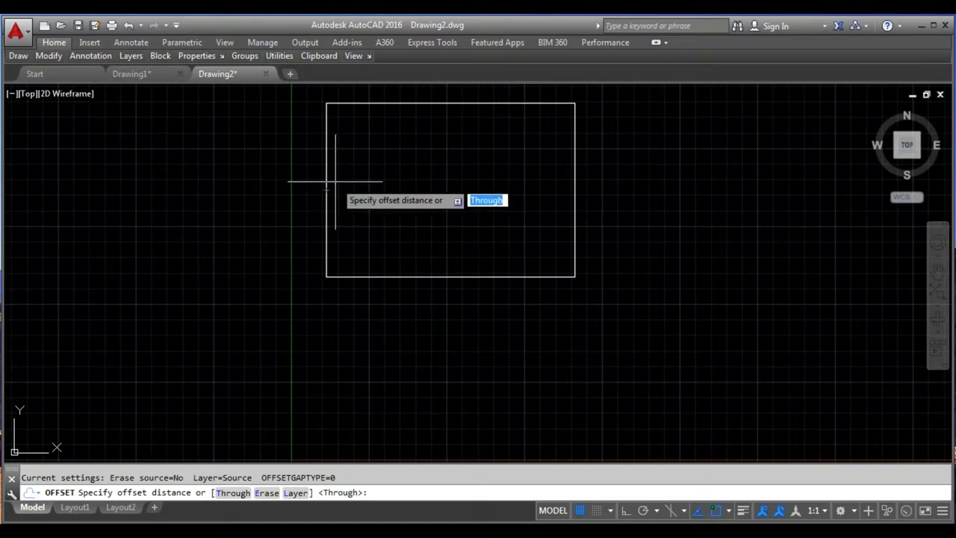
{"action": "type", "text": "50"}
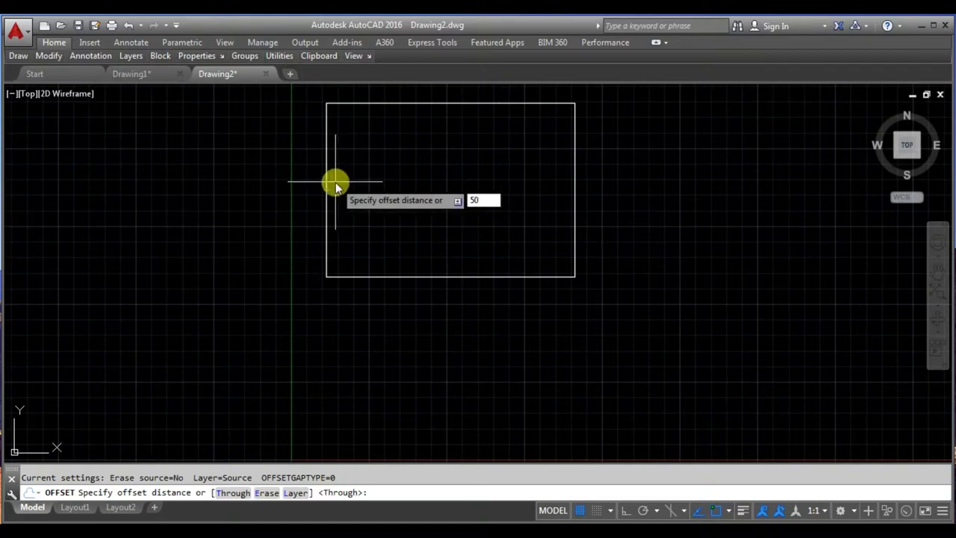
{"action": "key", "text": "Return"}
{"action": "left_click", "coordinate": [327, 181]}
{"action": "left_click", "coordinate": [375, 182]}
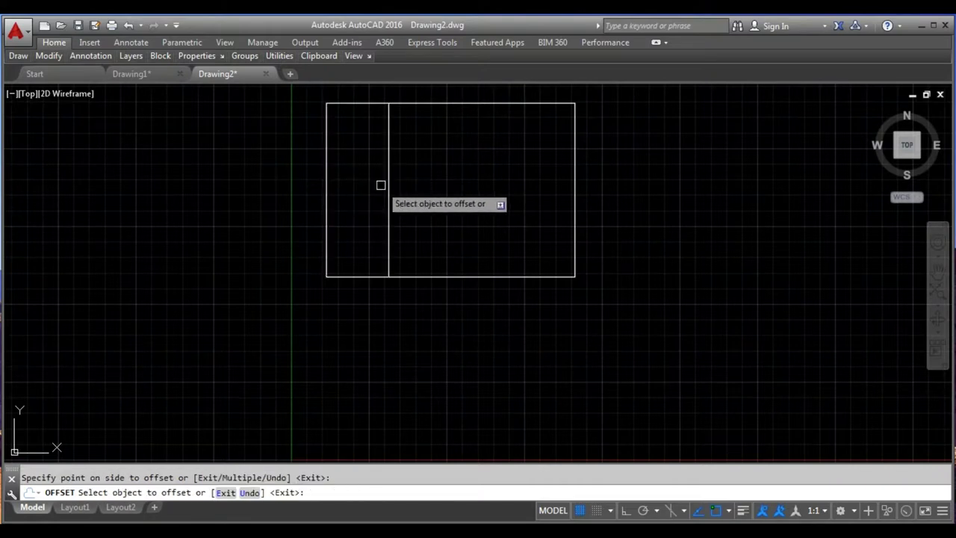
Step: Offset the bottom and top edges 20 inward, and the right edge inward too
{"action": "left_click", "coordinate": [458, 277]}
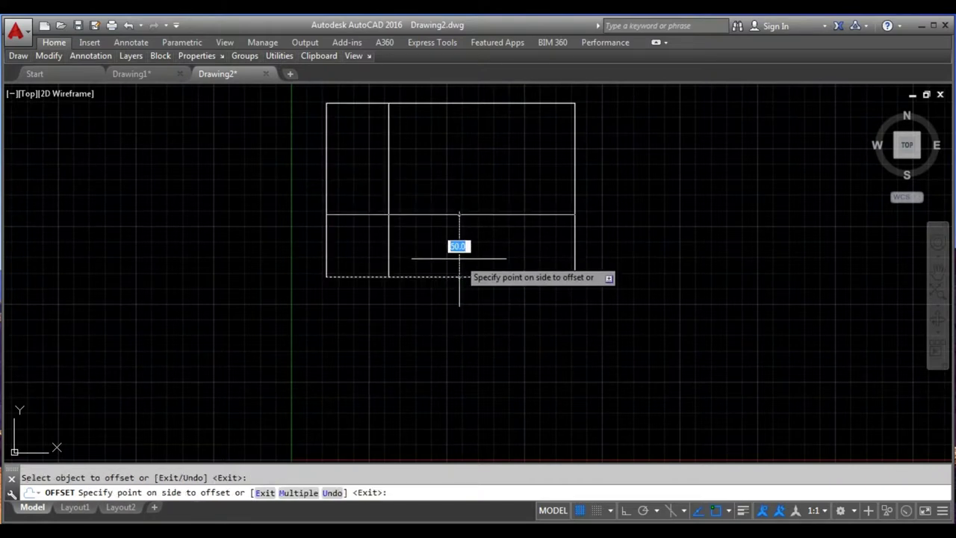
{"action": "type", "text": "20"}
{"action": "key", "text": "Return"}
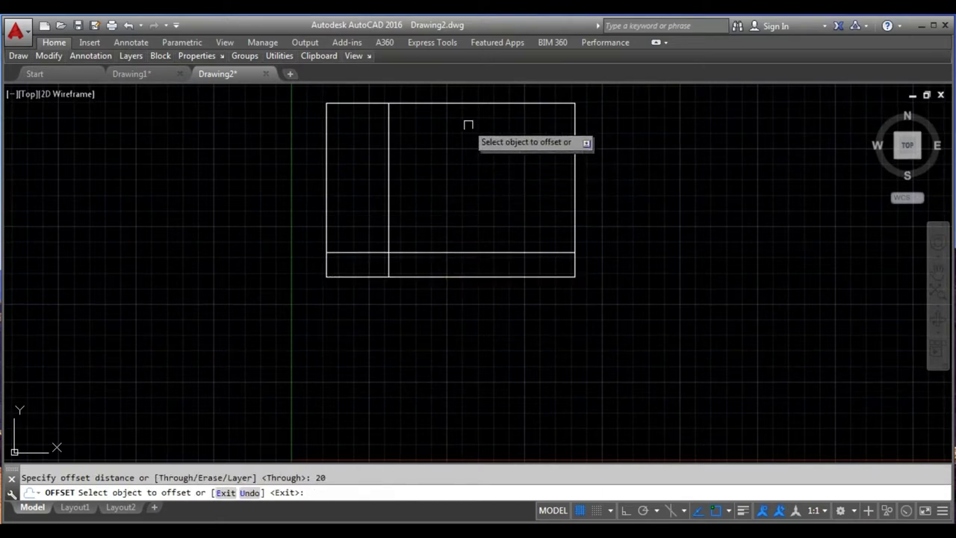
{"action": "left_click", "coordinate": [456, 104]}
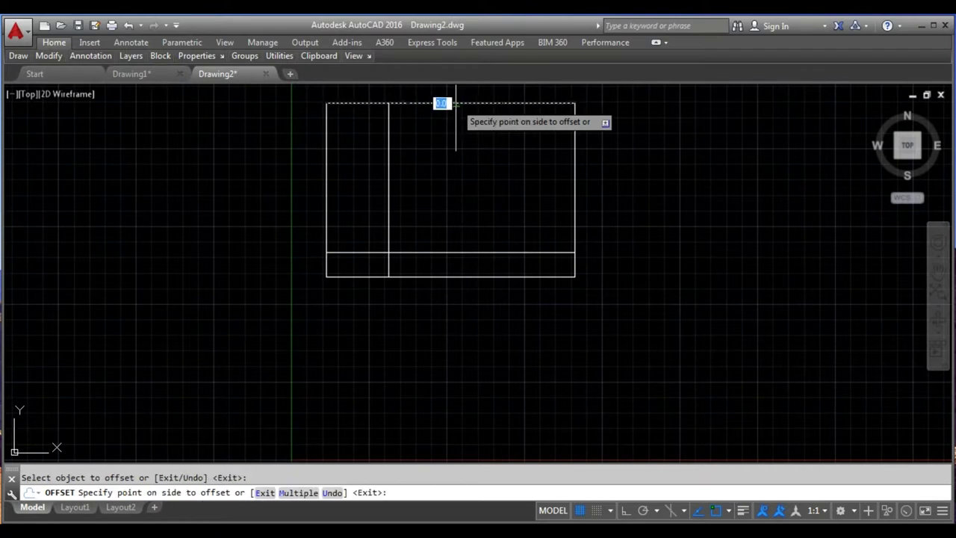
{"action": "left_click", "coordinate": [459, 118]}
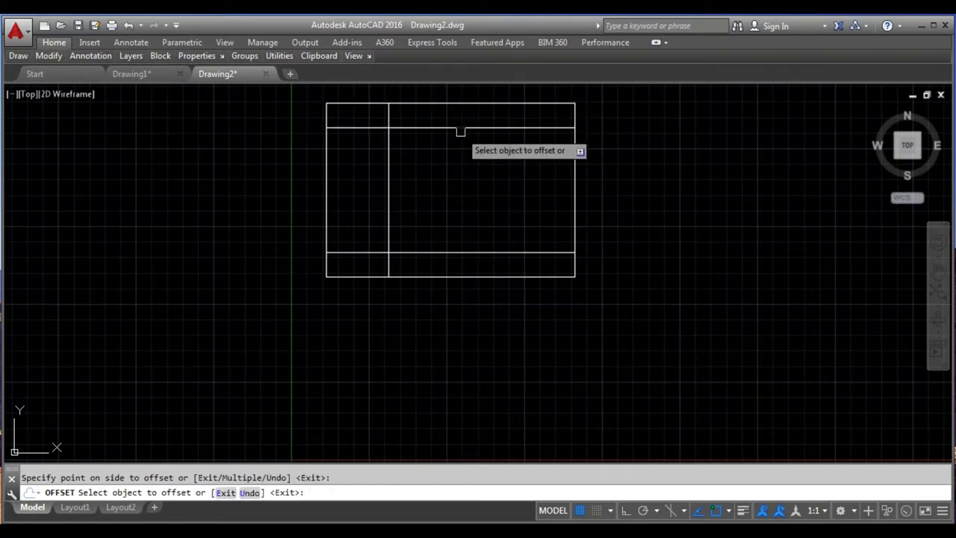
{"action": "left_click", "coordinate": [574, 196]}
{"action": "left_click", "coordinate": [541, 195]}
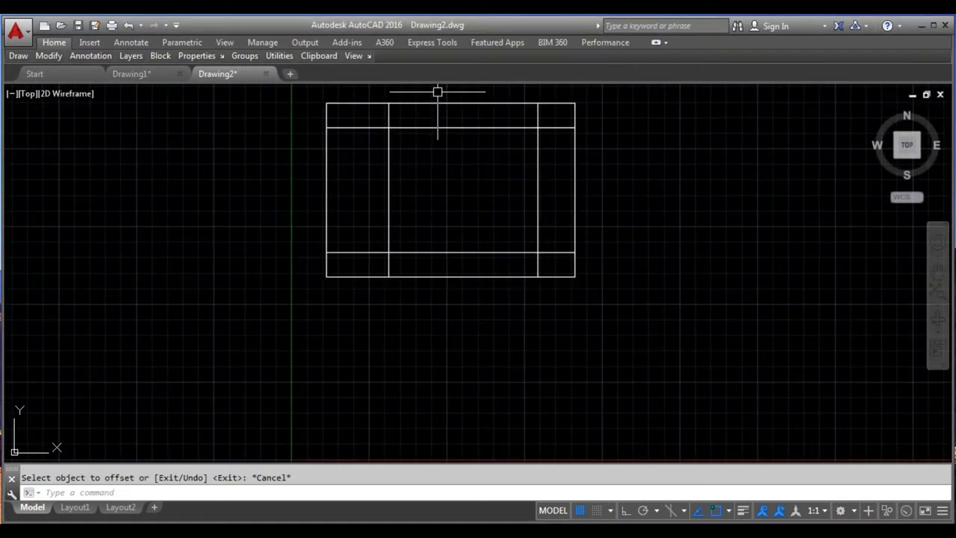
{"action": "scroll", "coordinate": [438, 91], "scroll_direction": "up", "scroll_amount": 1}
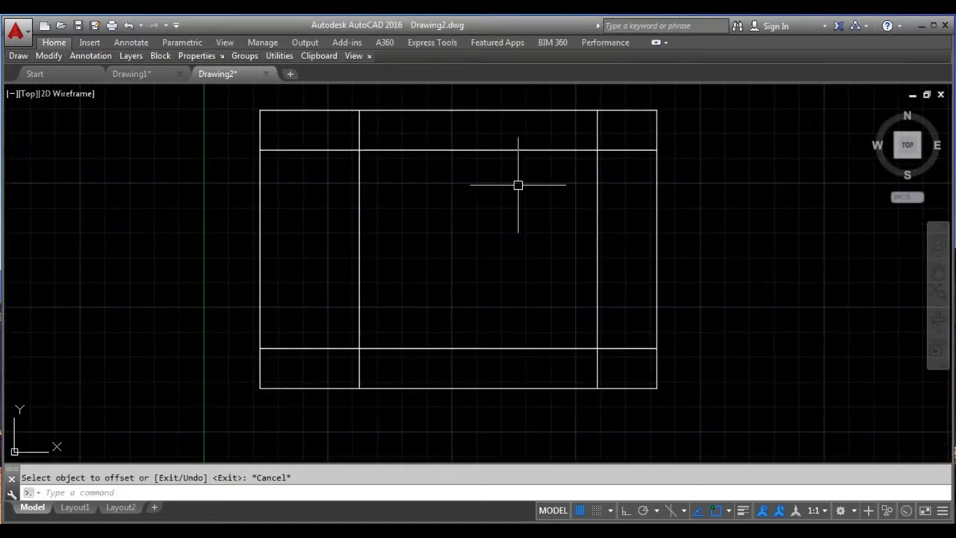
Step: Set up a fillet with radius 10 in Multiple mode
{"action": "type", "text": "f"}
{"action": "key", "text": "Return"}
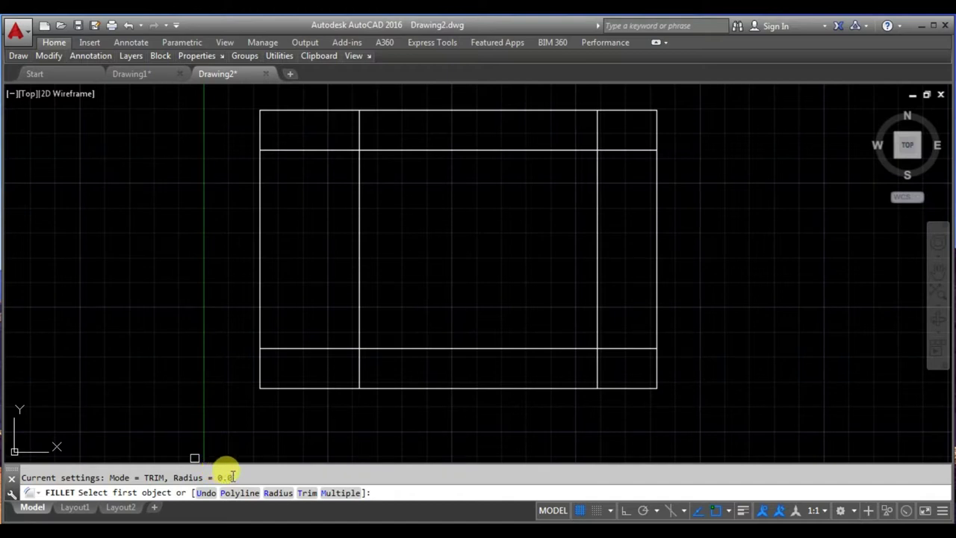
{"action": "type", "text": "r"}
{"action": "key", "text": "Return"}
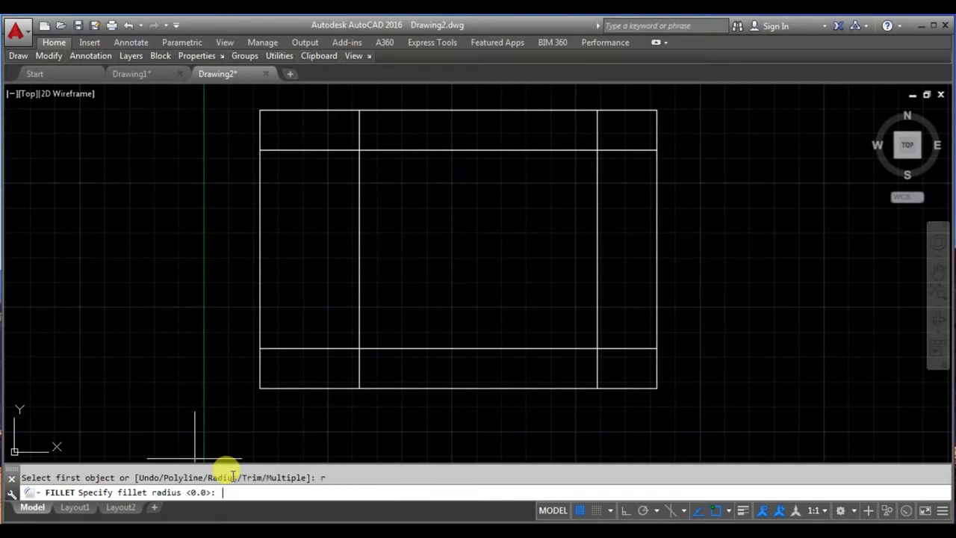
{"action": "type", "text": "10"}
{"action": "key", "text": "Return"}
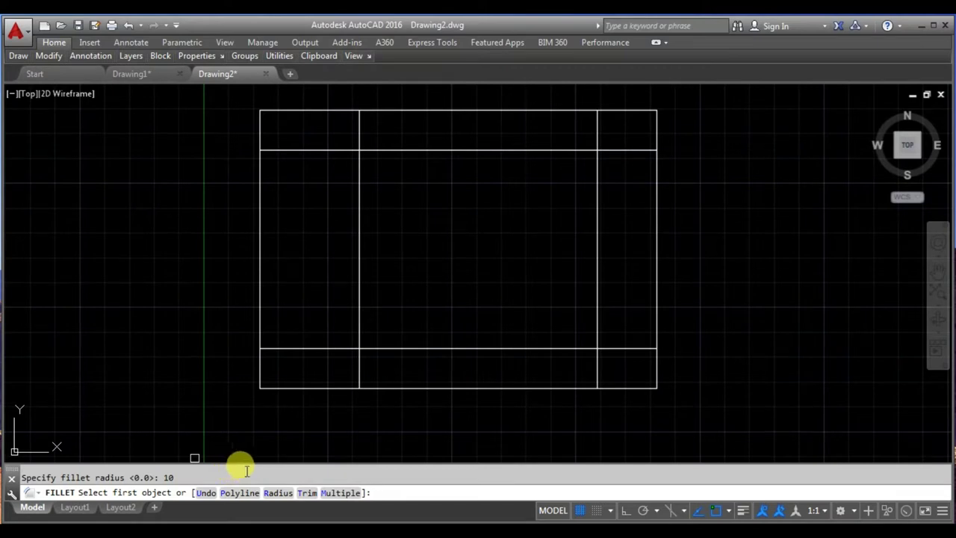
{"action": "left_click", "coordinate": [334, 494]}
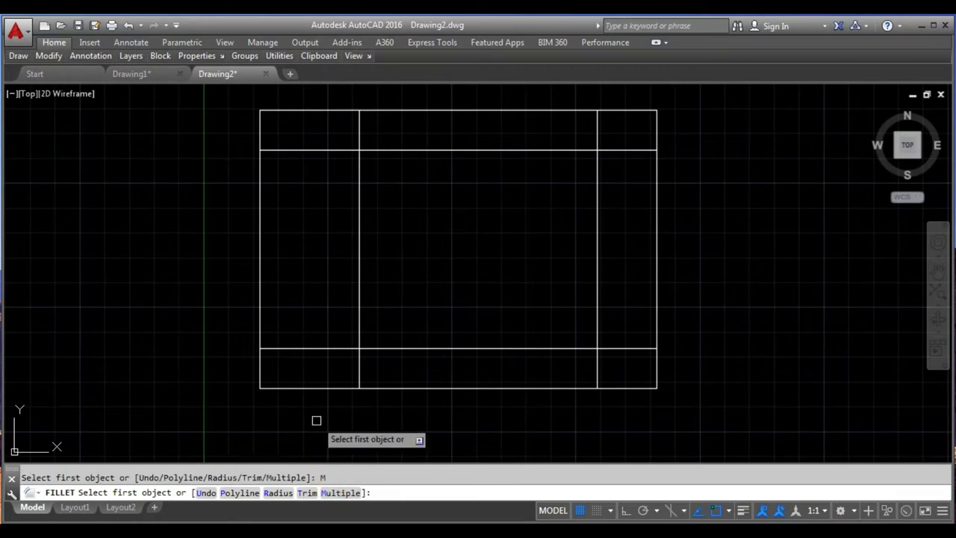
Step: Round the four top corners of the wide and tall rectangles
{"action": "left_click", "coordinate": [260, 165]}
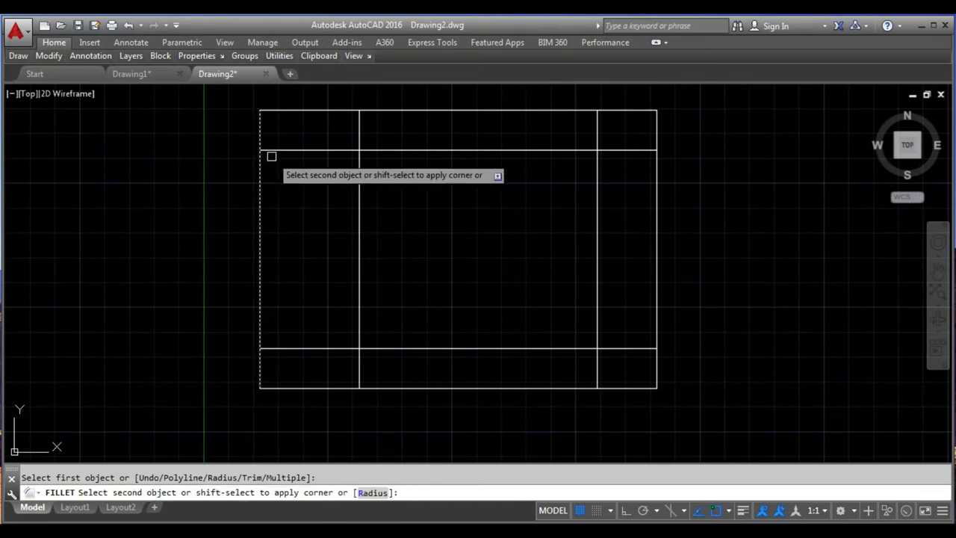
{"action": "left_click", "coordinate": [274, 152]}
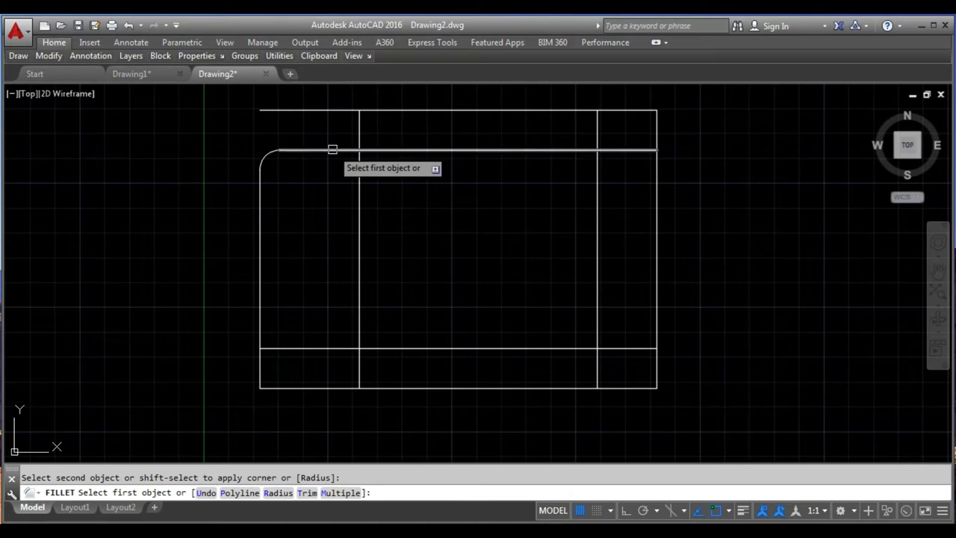
{"action": "left_click", "coordinate": [374, 111]}
{"action": "left_click", "coordinate": [359, 120]}
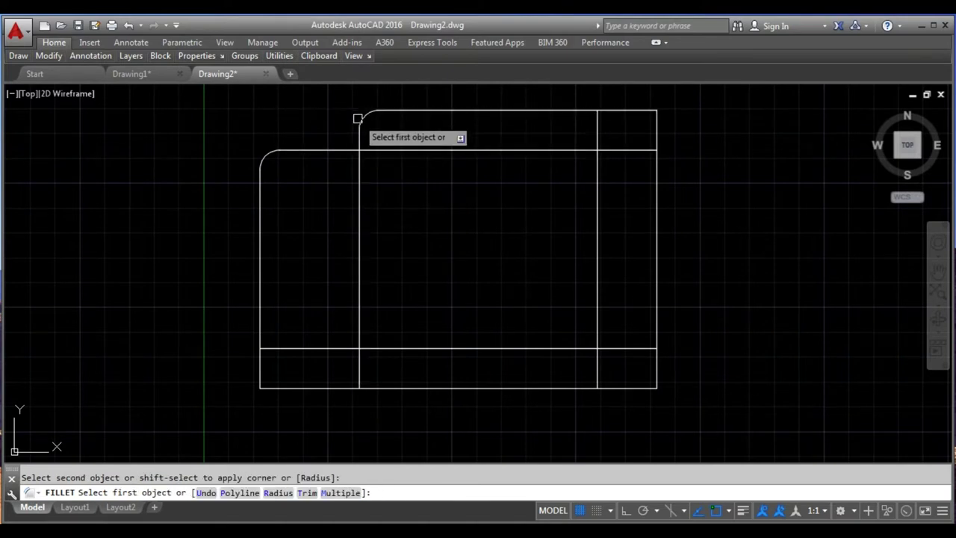
{"action": "left_click", "coordinate": [593, 111]}
{"action": "left_click", "coordinate": [597, 121]}
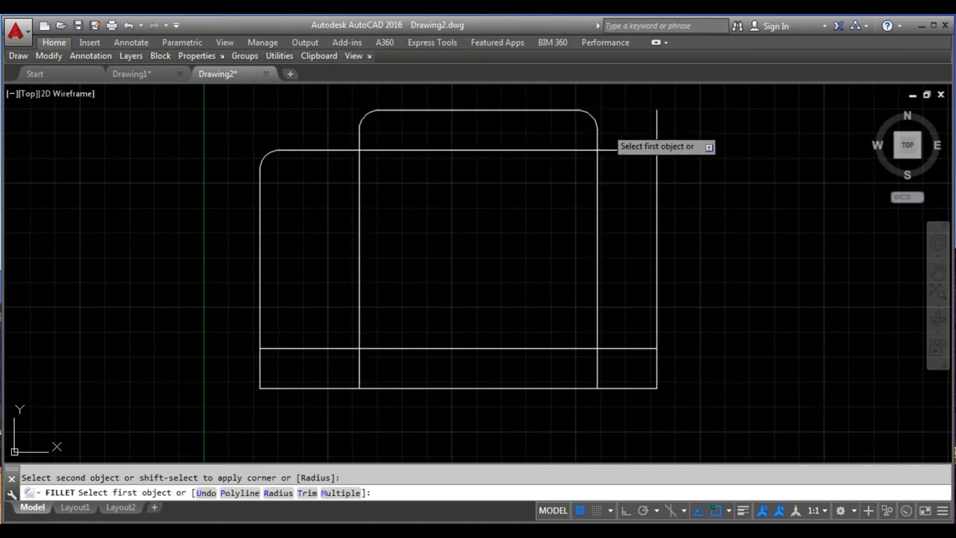
{"action": "left_click", "coordinate": [649, 150]}
{"action": "left_click", "coordinate": [657, 159]}
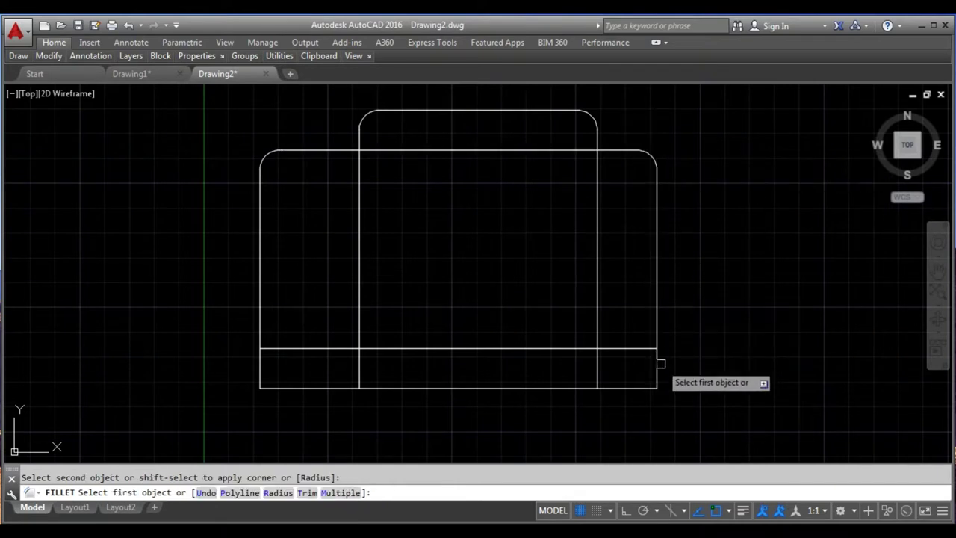
Step: Round the four bottom corners of the wide and tall rectangles
{"action": "left_click", "coordinate": [655, 330]}
{"action": "left_click", "coordinate": [639, 347]}
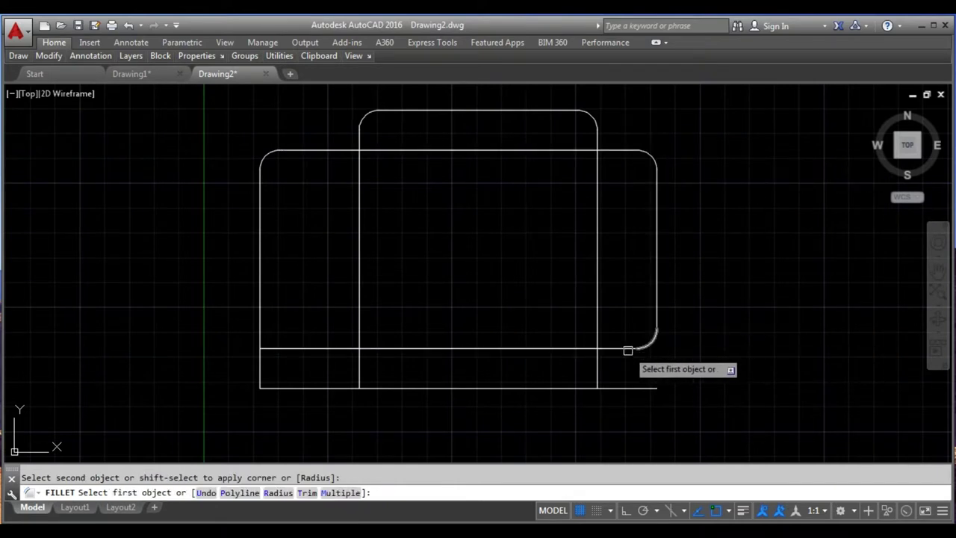
{"action": "left_click", "coordinate": [597, 367]}
{"action": "left_click", "coordinate": [584, 386]}
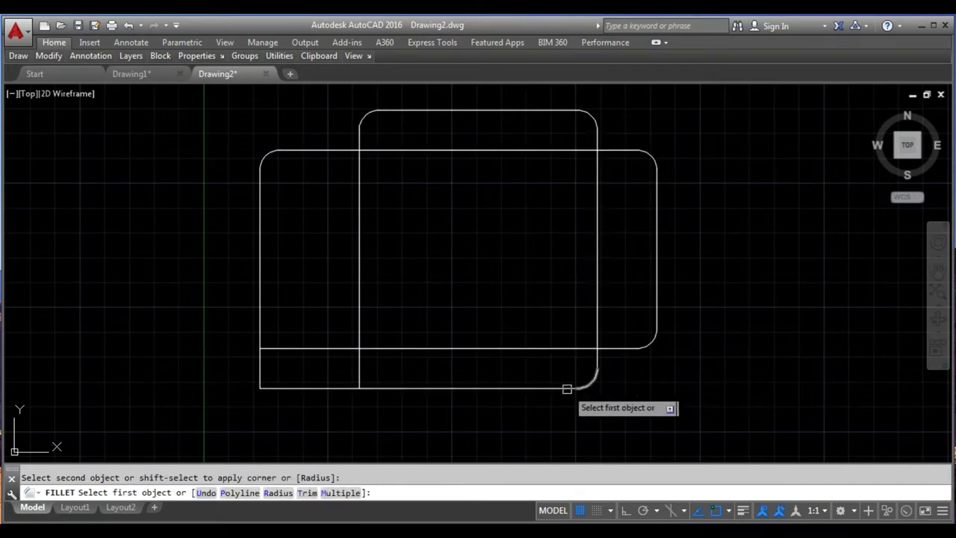
{"action": "left_click", "coordinate": [360, 373]}
{"action": "left_click", "coordinate": [369, 388]}
{"action": "left_click", "coordinate": [270, 347]}
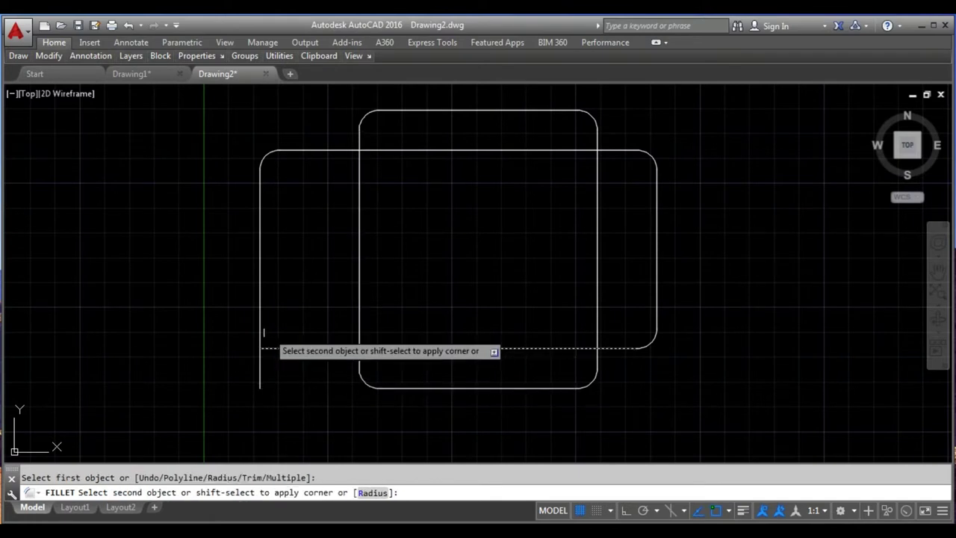
{"action": "left_click", "coordinate": [261, 326]}
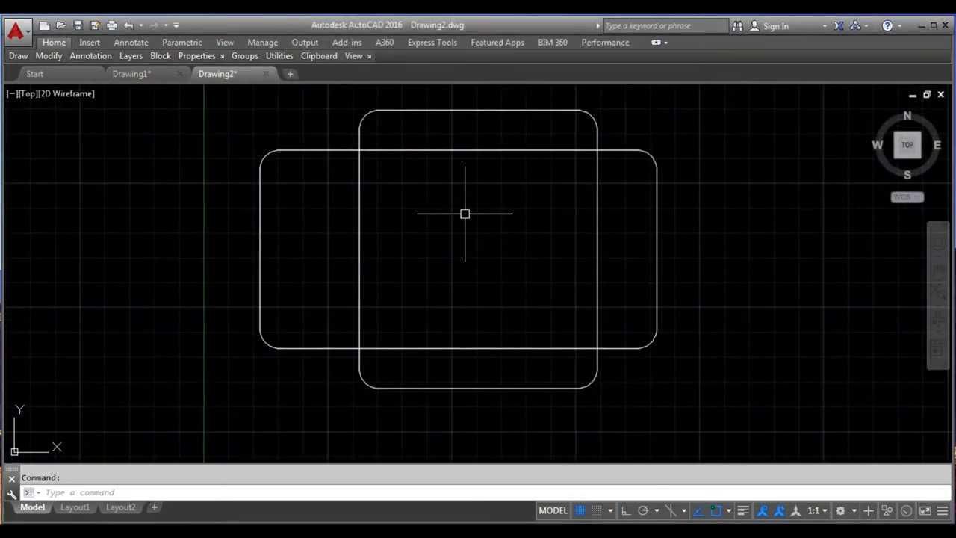
Step: Offset the wide rectangle's top line by 25, undoing the extra bottom-line copy
{"action": "key", "text": "Return"}
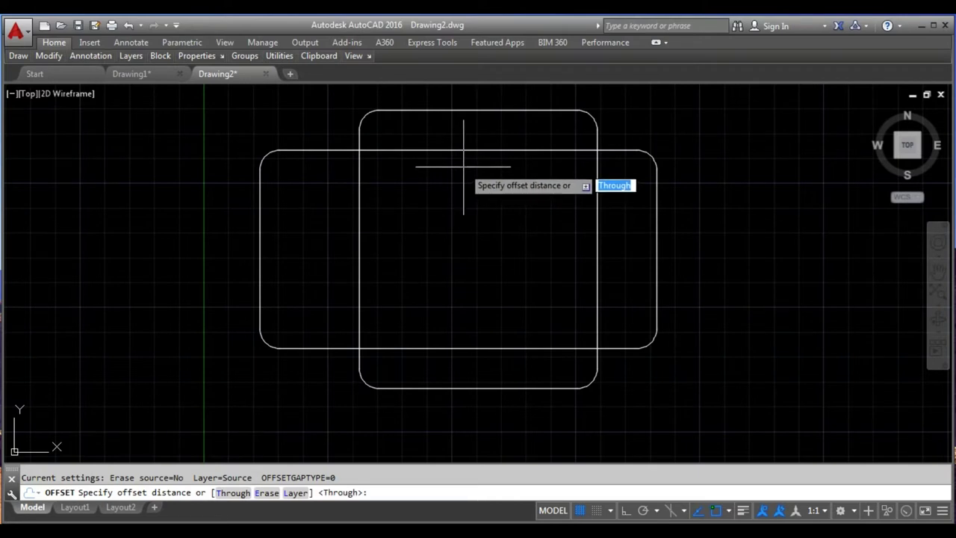
{"action": "type", "text": "25"}
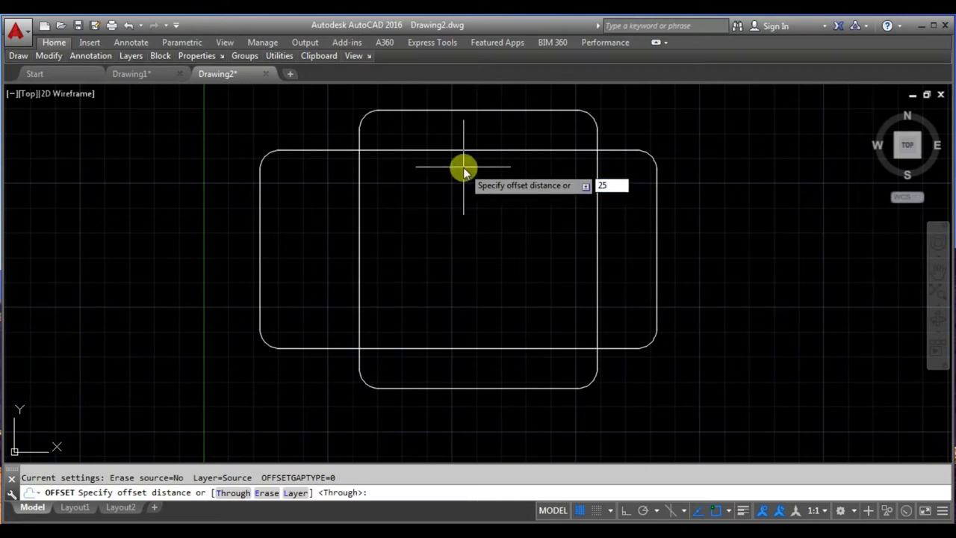
{"action": "key", "text": "Return"}
{"action": "left_click", "coordinate": [459, 151]}
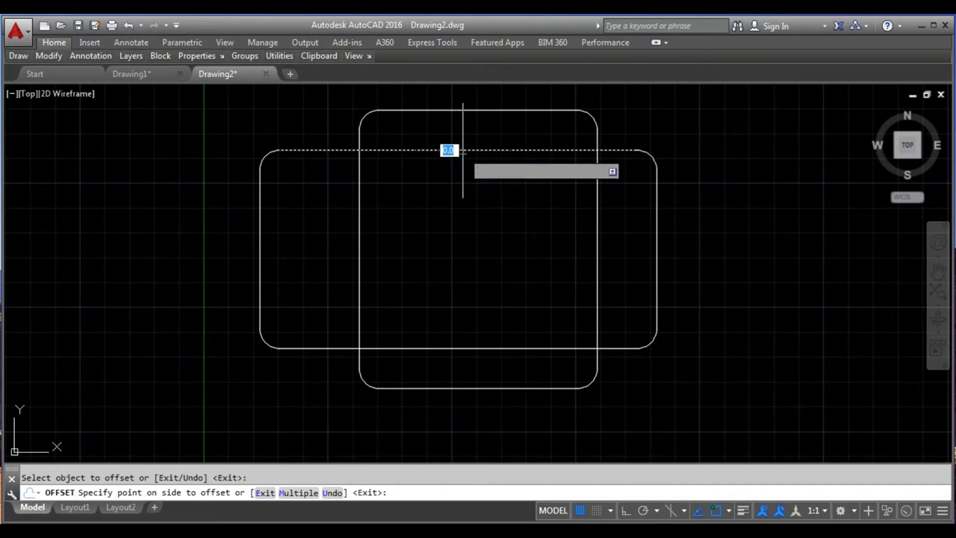
{"action": "left_click", "coordinate": [469, 187]}
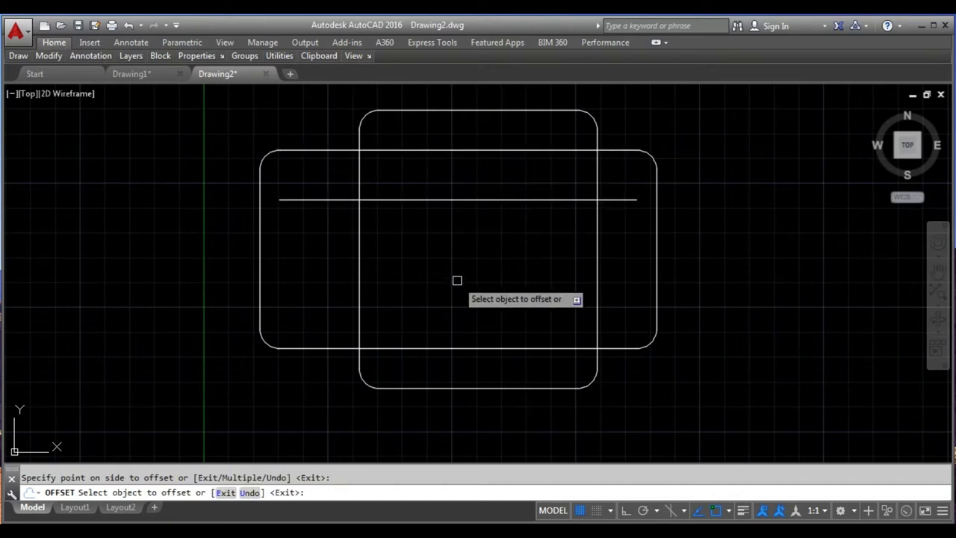
{"action": "left_click", "coordinate": [470, 348]}
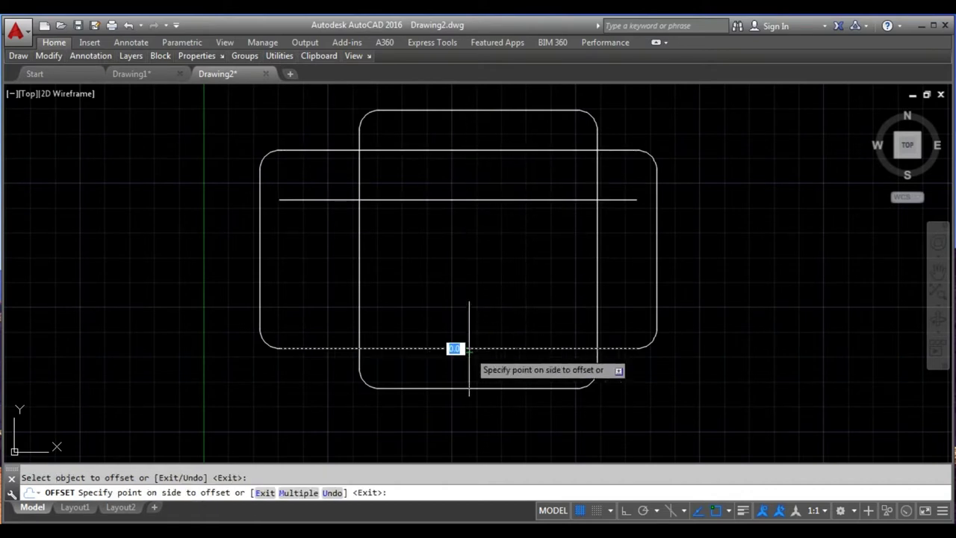
{"action": "type", "text": "50"}
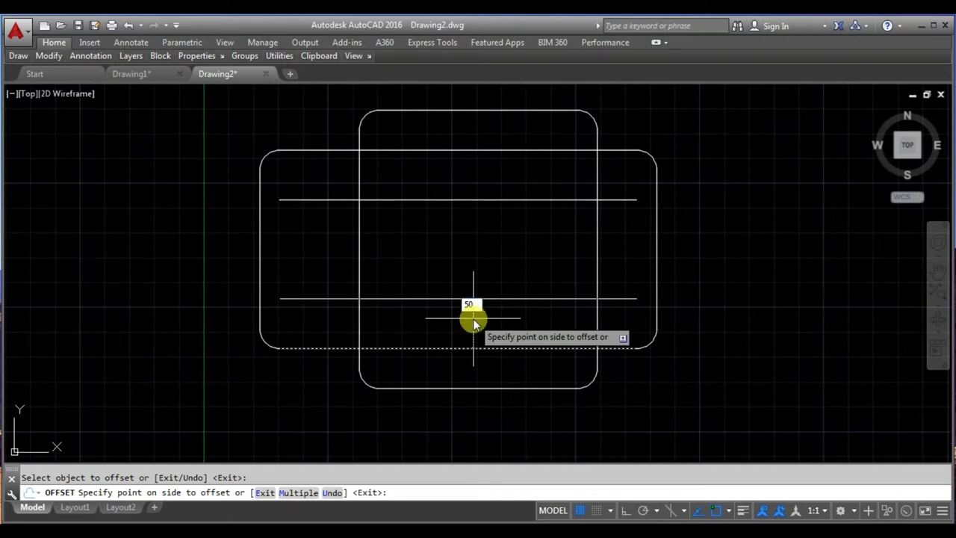
{"action": "key", "text": "Return"}
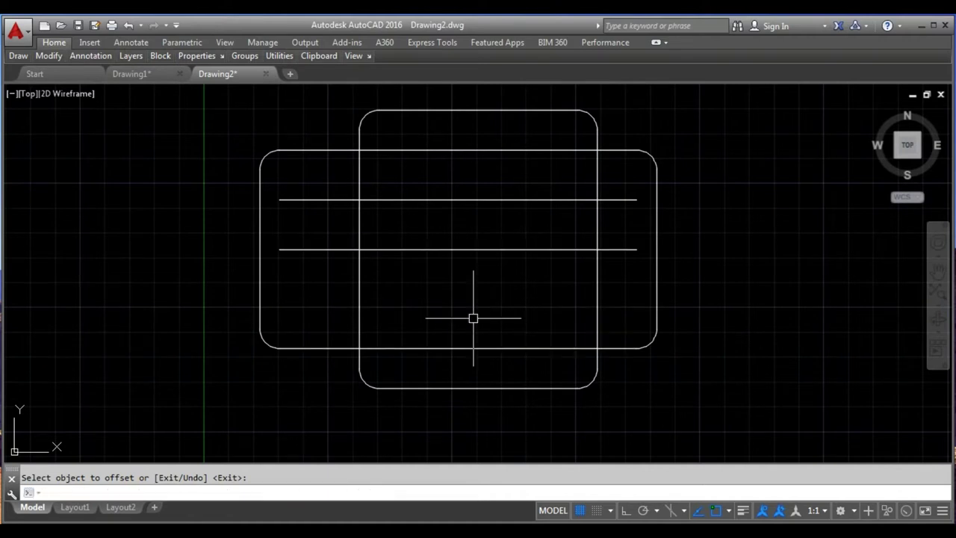
{"action": "type", "text": "u"}
{"action": "key", "text": "Return"}
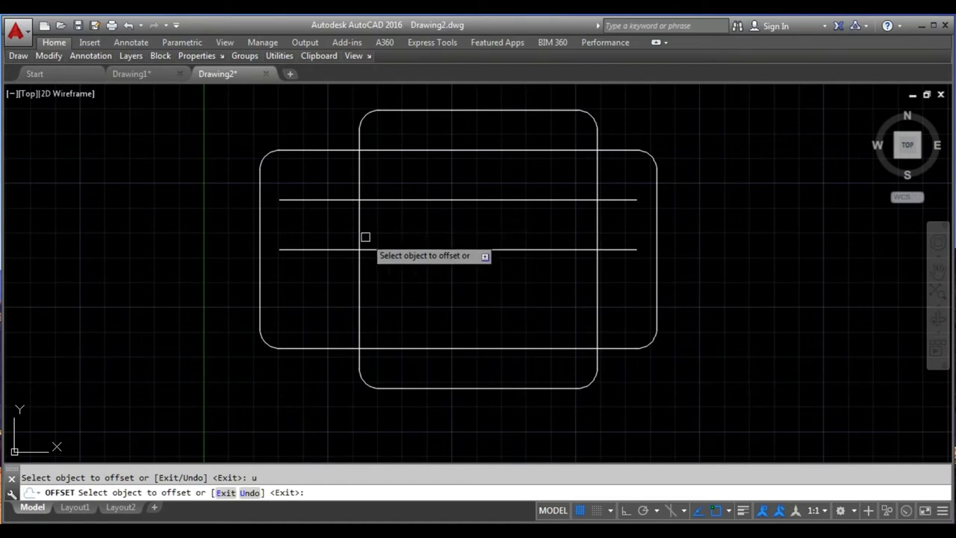
Step: Offset the tall rectangle's left and right edges 20 inward
{"action": "left_click", "coordinate": [359, 229]}
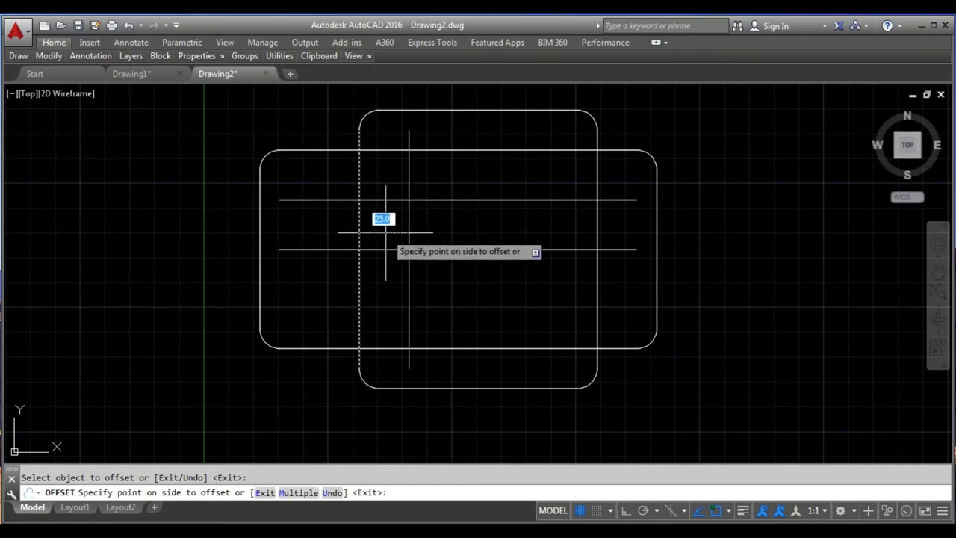
{"action": "left_click", "coordinate": [384, 230]}
{"action": "left_click", "coordinate": [596, 234]}
{"action": "type", "text": "20"}
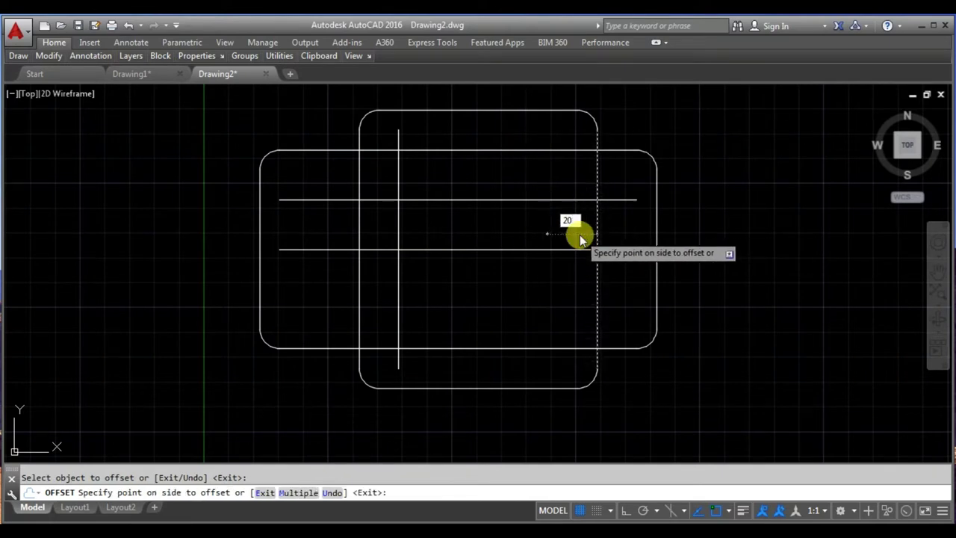
{"action": "key", "text": "Return"}
{"action": "key", "text": "Escape"}
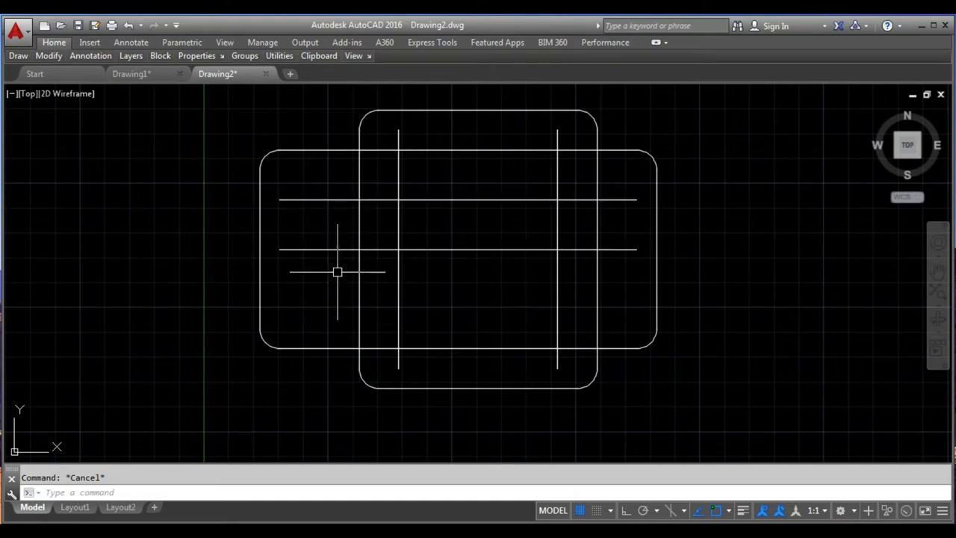
{"action": "type", "text": "t"}
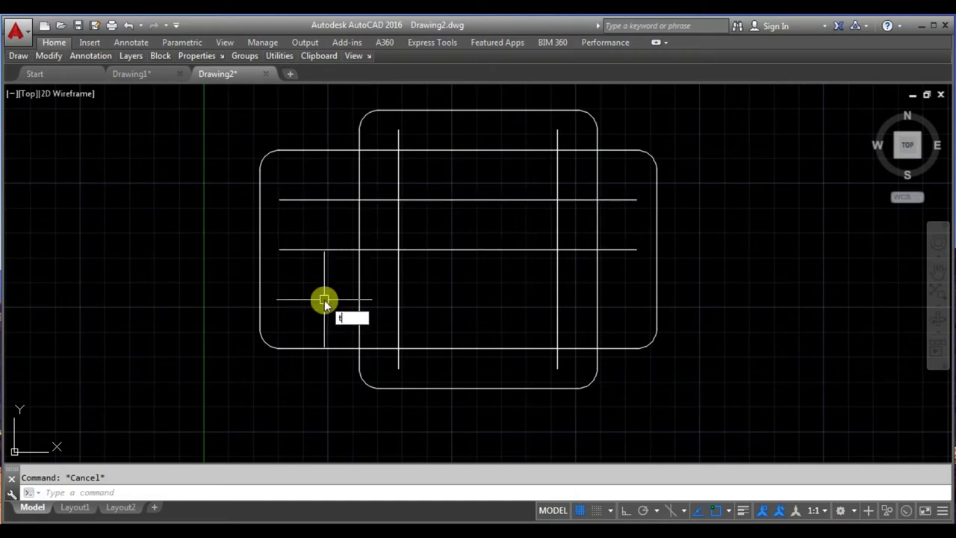
{"action": "type", "text": "e cor"}
{"action": "key", "text": "Return"}
{"action": "key", "text": "Return"}
Step: Trim the excess ends of the horizontal and vertical guide lines
{"action": "left_click", "coordinate": [344, 180]}
{"action": "left_click", "coordinate": [333, 290]}
{"action": "left_click", "coordinate": [619, 186]}
{"action": "left_click", "coordinate": [611, 306]}
{"action": "left_click", "coordinate": [564, 140]}
{"action": "left_click", "coordinate": [512, 141]}
{"action": "left_click", "coordinate": [398, 145]}
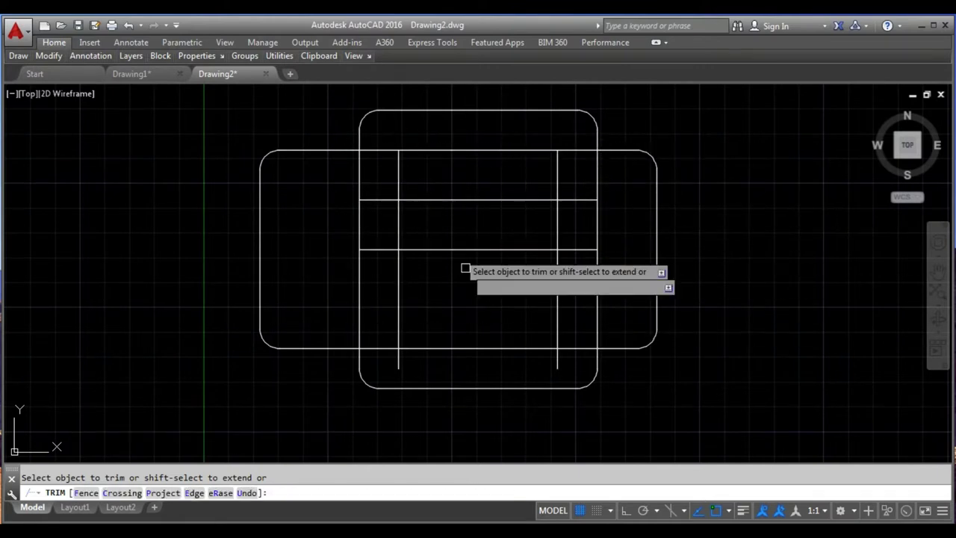
{"action": "left_click", "coordinate": [571, 365]}
{"action": "left_click", "coordinate": [389, 358]}
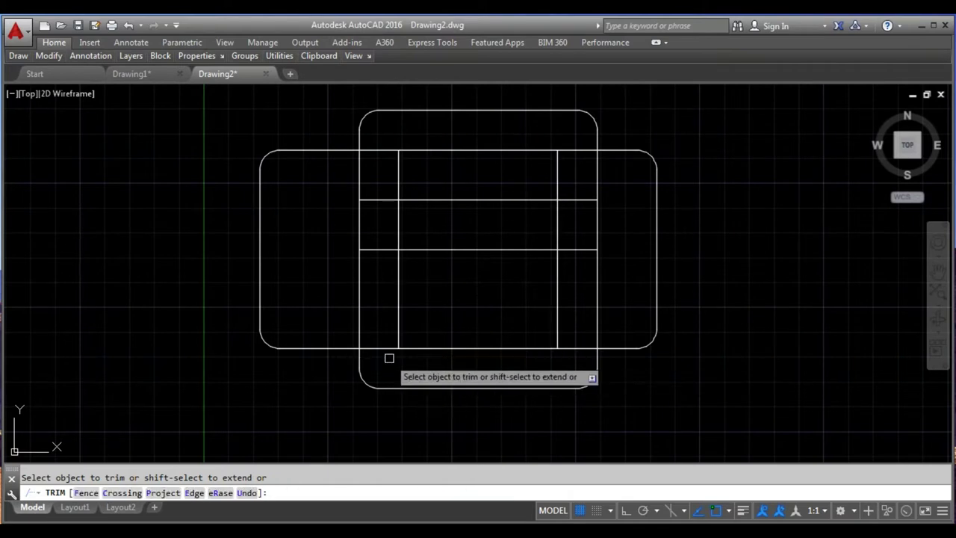
Step: Trim the overlapping segments, leaving a stepped outline with two inner slots
{"action": "left_click", "coordinate": [384, 138]}
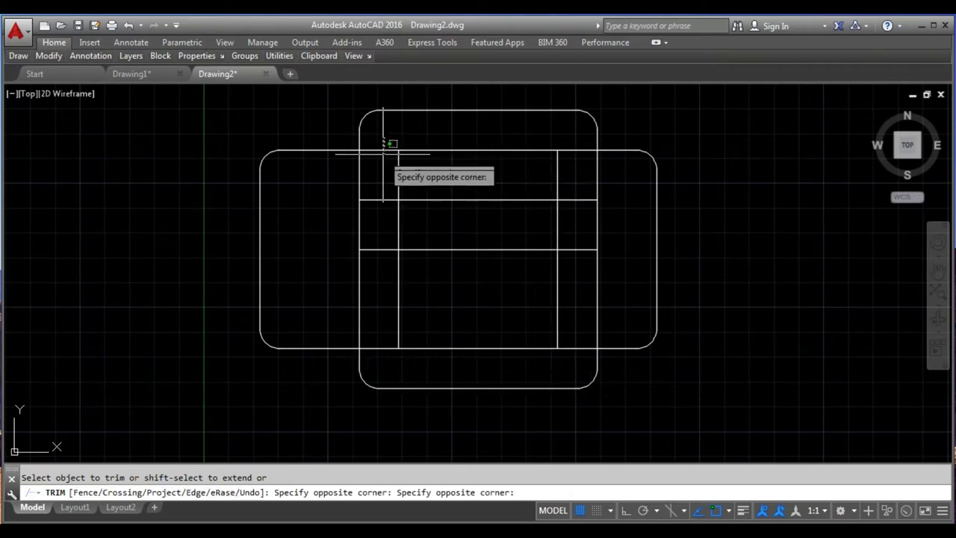
{"action": "left_click", "coordinate": [381, 362]}
{"action": "left_click", "coordinate": [577, 138]}
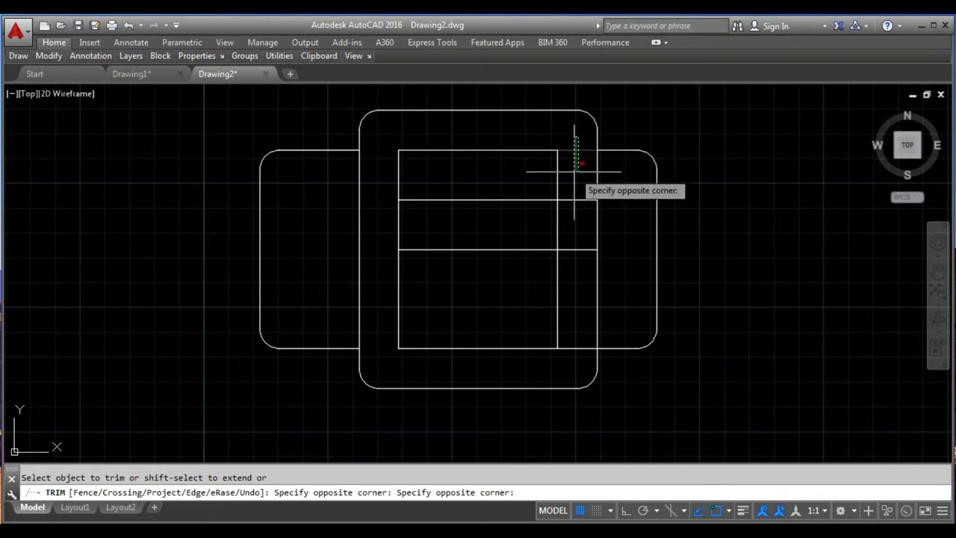
{"action": "left_click", "coordinate": [581, 358]}
{"action": "left_click", "coordinate": [574, 224]}
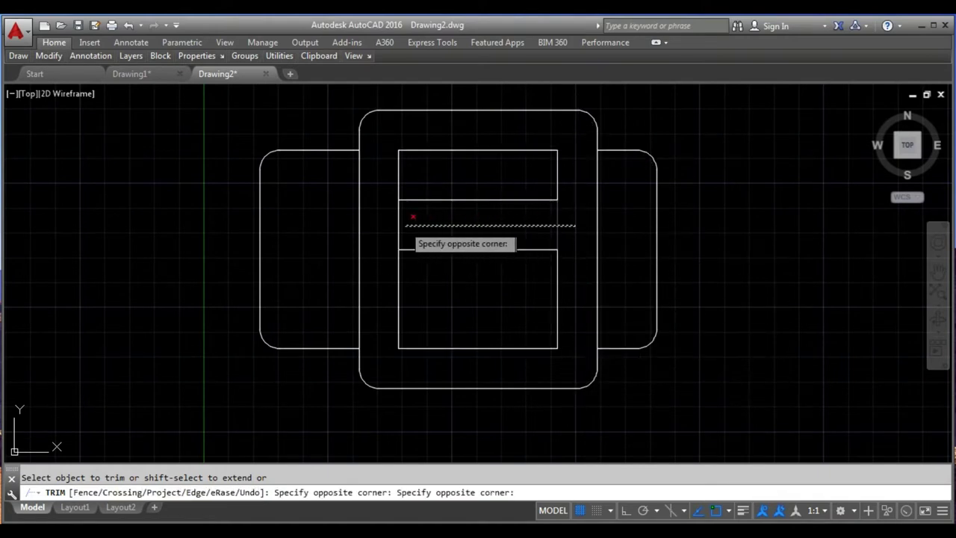
{"action": "left_click", "coordinate": [381, 225]}
{"action": "key", "text": "alt+Tab"}
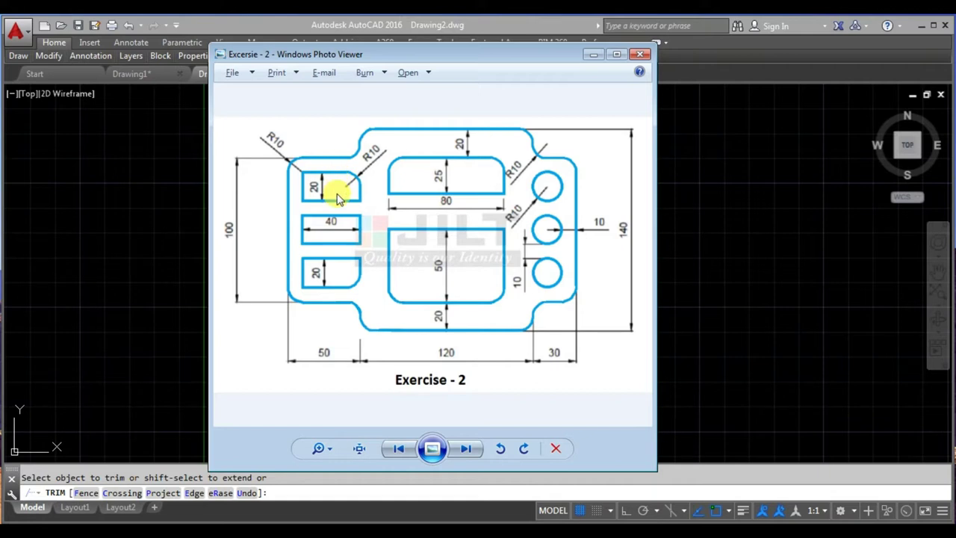
Step: Review the reference's 20 and 40 left slots with R10 corners, then return to AutoCAD
{"action": "key", "text": "alt+Tab"}
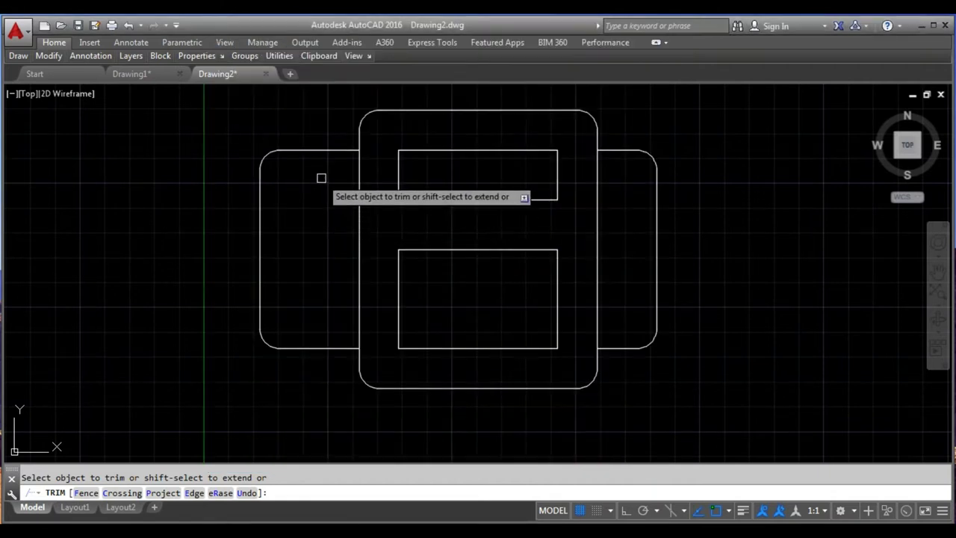
Step: Offset the left wing's top and left edges 10 inward
{"action": "key", "text": "Escape"}
{"action": "type", "text": "o"}
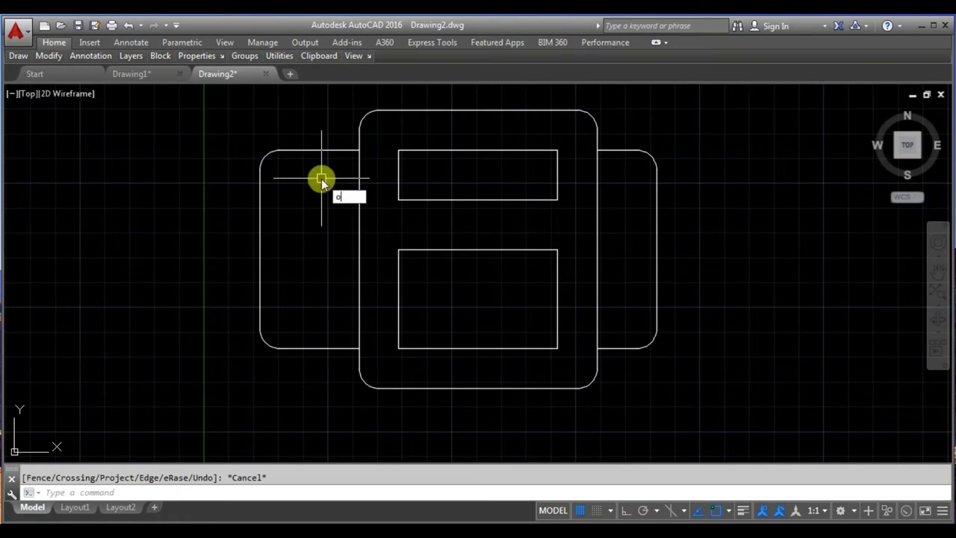
{"action": "key", "text": "Return"}
{"action": "type", "text": "1"}
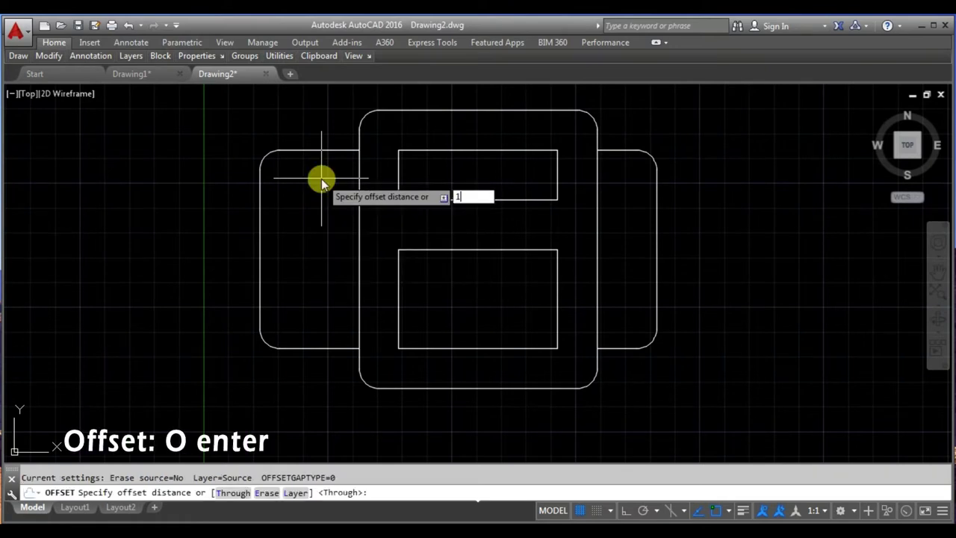
{"action": "type", "text": "0"}
{"action": "key", "text": "Return"}
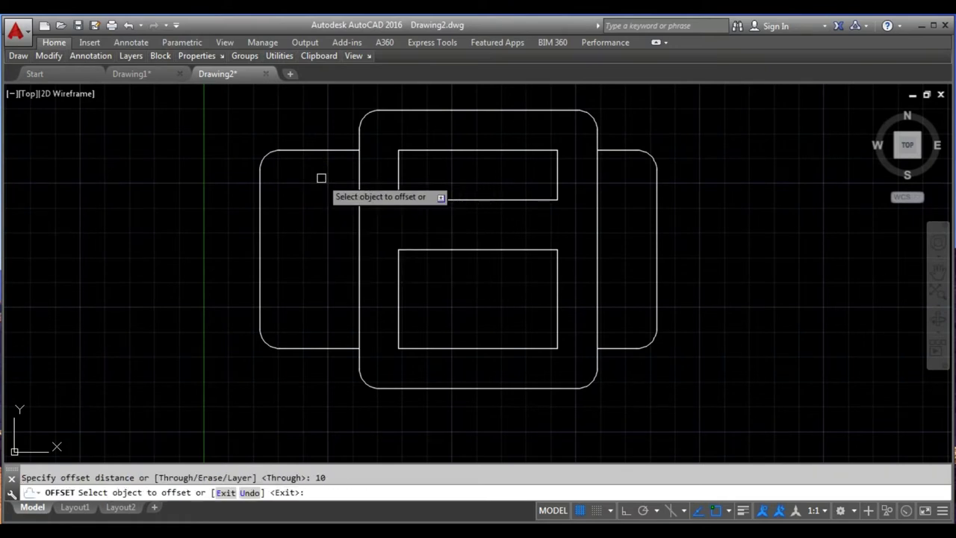
{"action": "left_click", "coordinate": [306, 150]}
{"action": "left_click", "coordinate": [316, 183]}
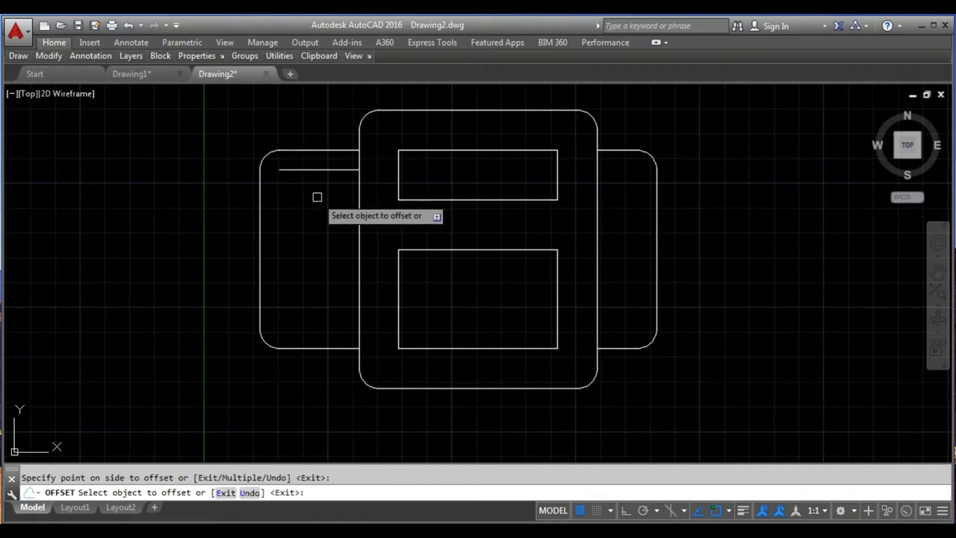
{"action": "left_click", "coordinate": [260, 196]}
{"action": "left_click", "coordinate": [273, 201]}
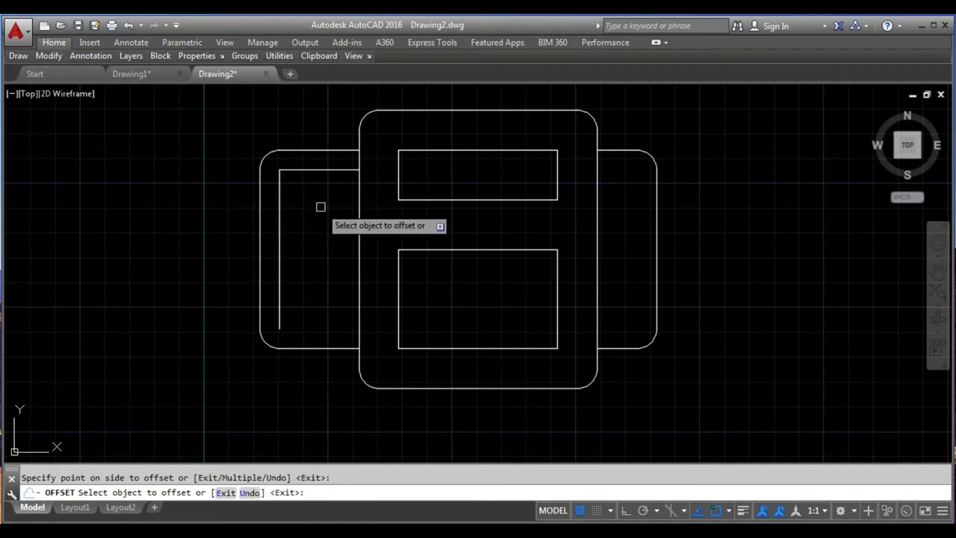
Step: Stack horizontal guide lines below the inner top line, alternating 20 and 10 apart
{"action": "left_click", "coordinate": [323, 169]}
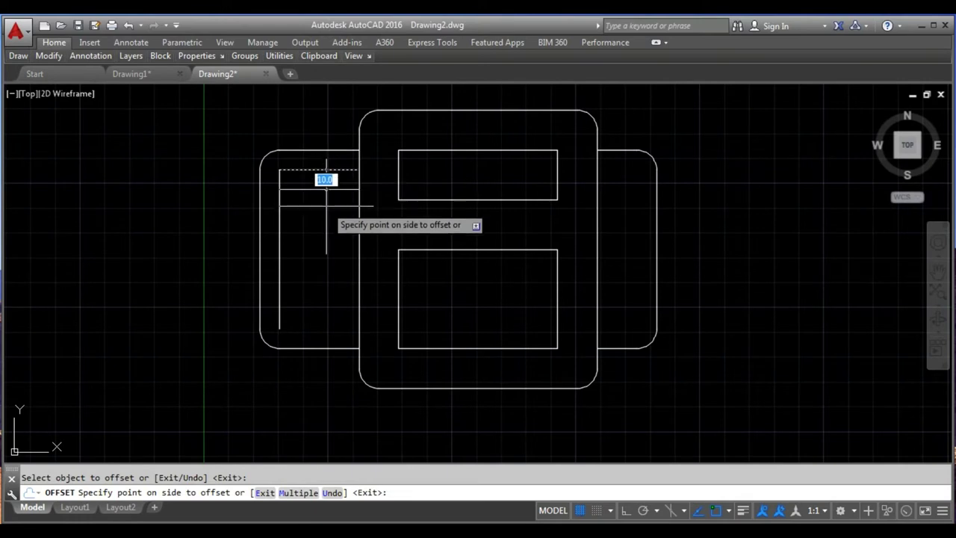
{"action": "type", "text": "20"}
{"action": "key", "text": "Return"}
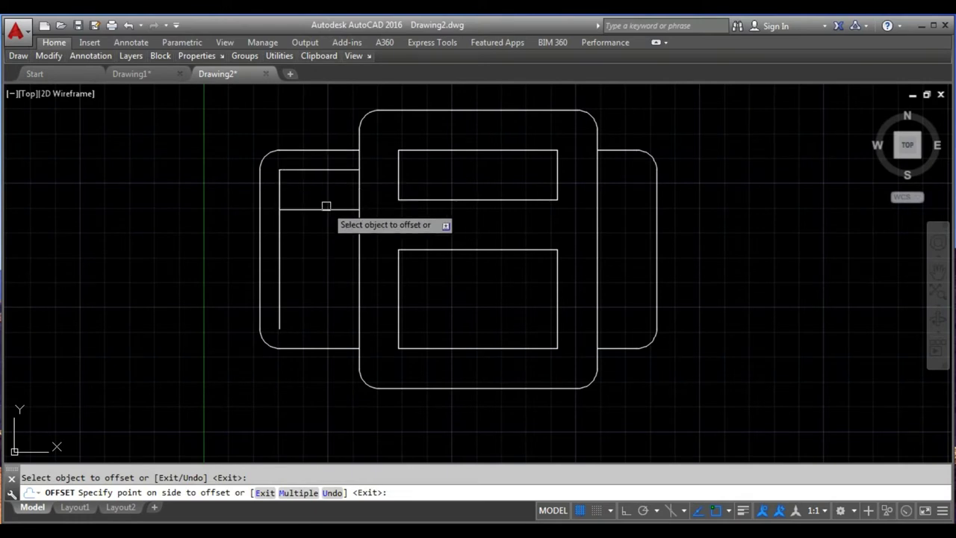
{"action": "left_click", "coordinate": [325, 211]}
{"action": "left_click", "coordinate": [327, 228]}
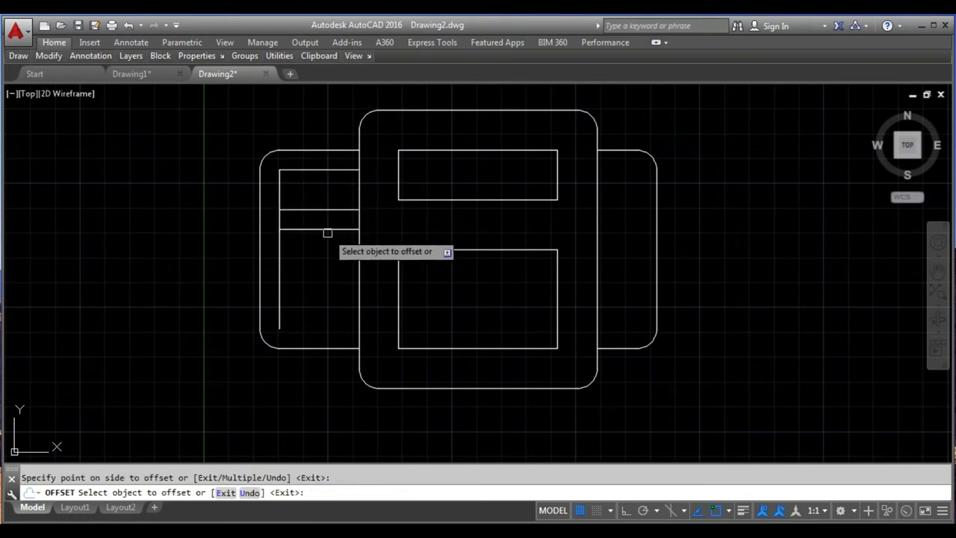
{"action": "left_click", "coordinate": [333, 229]}
{"action": "type", "text": "20"}
{"action": "key", "text": "Return"}
{"action": "left_click", "coordinate": [326, 270]}
{"action": "left_click", "coordinate": [328, 285]}
{"action": "left_click", "coordinate": [329, 289]}
{"action": "type", "text": "2"}
{"action": "key", "text": "Return"}
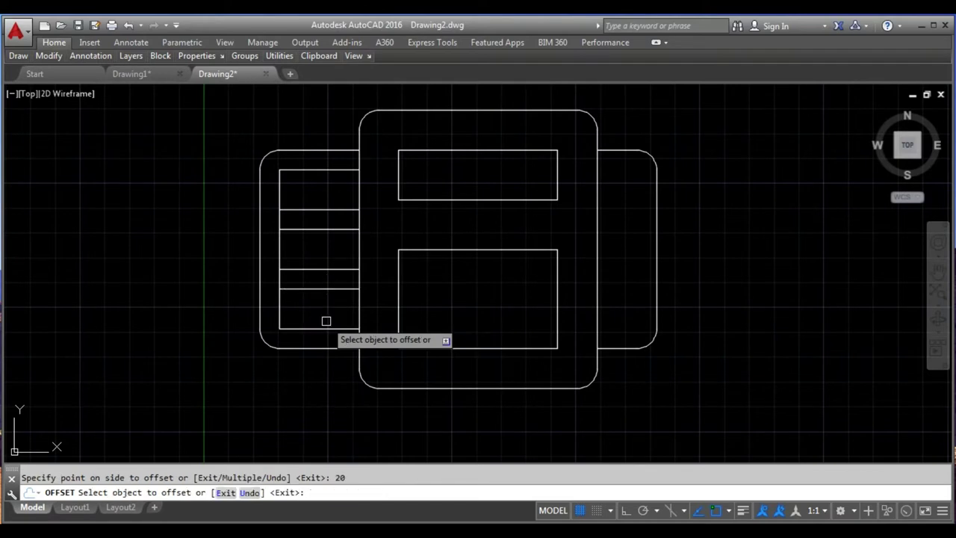
{"action": "key", "text": "Escape"}
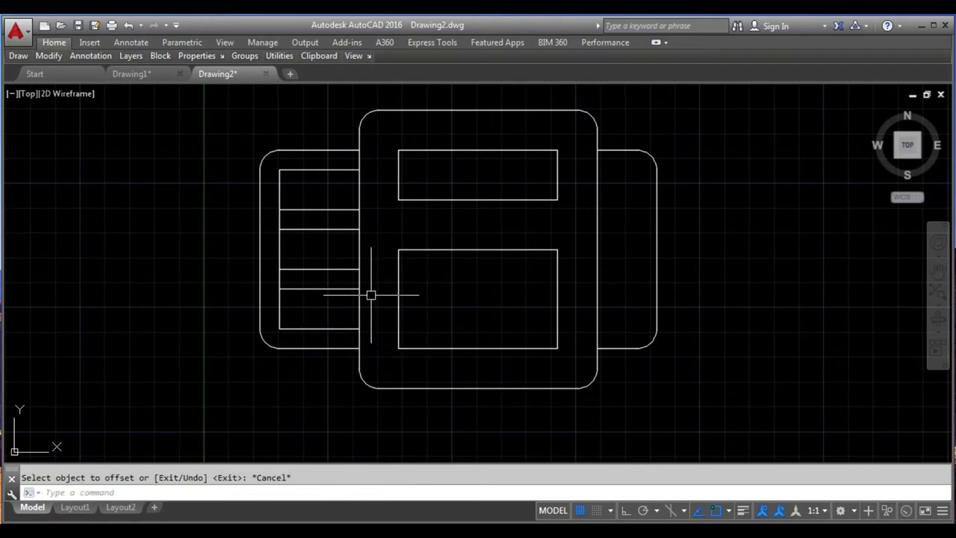
Step: Trim the vertical edges between the left wing's slots and compare the outline with the Exercise 2 reference
{"action": "type", "text": "tr"}
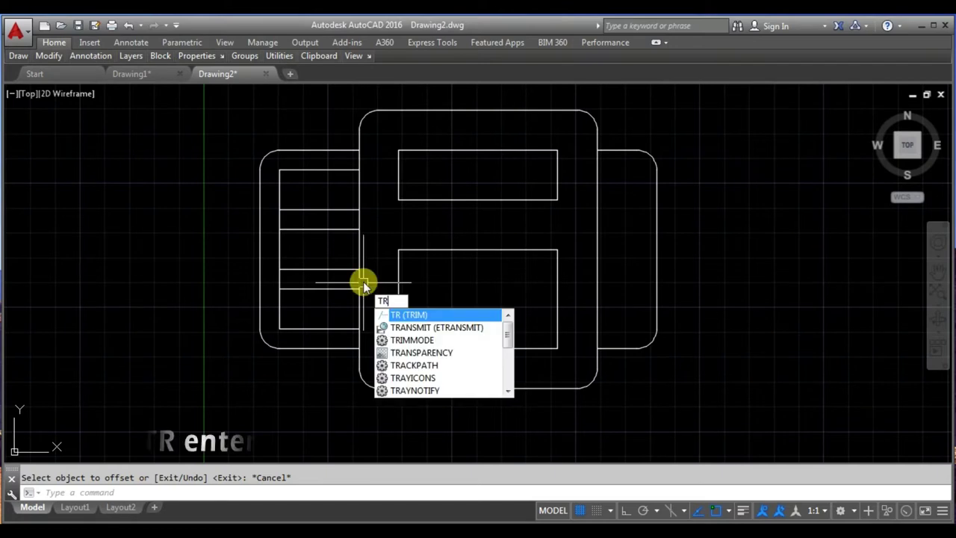
{"action": "key", "text": "Return"}
{"action": "key", "text": "Return"}
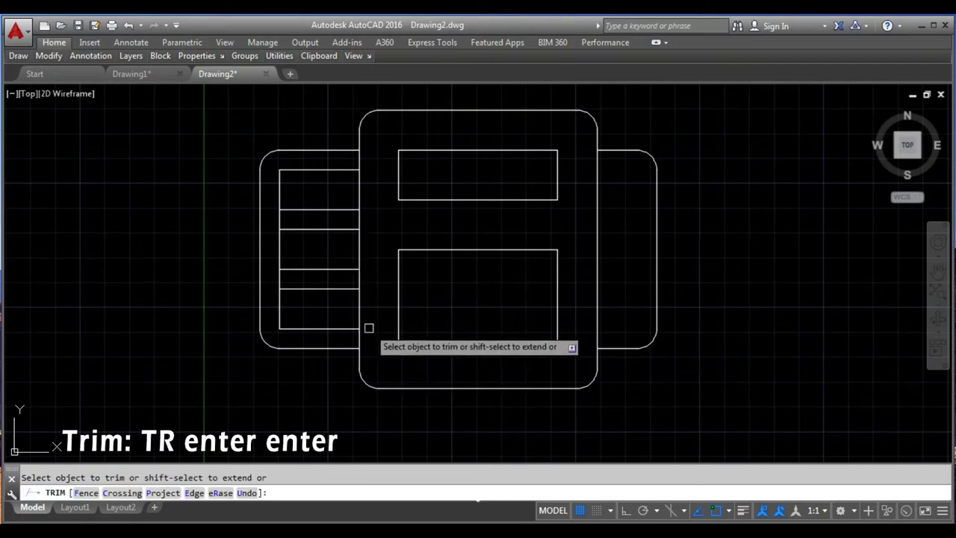
{"action": "left_click", "coordinate": [373, 277]}
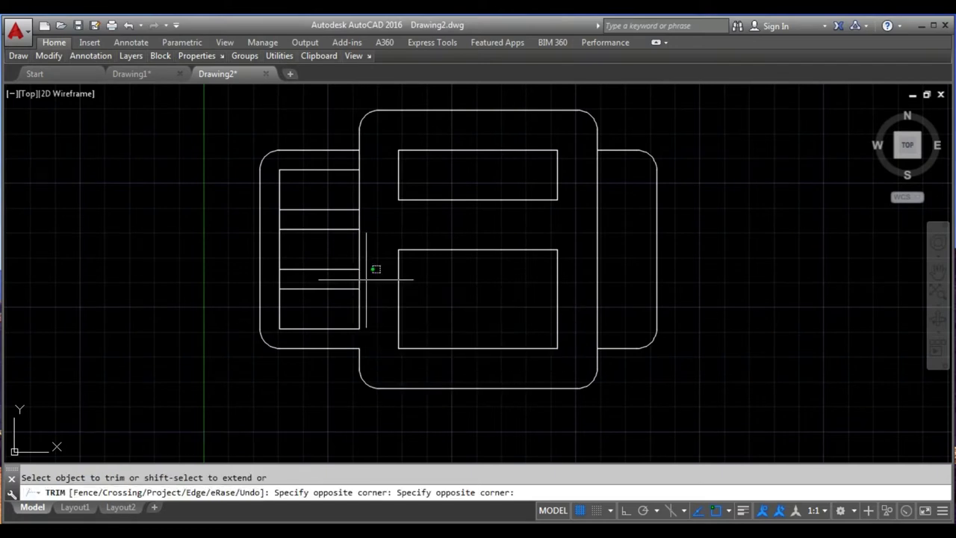
{"action": "left_click", "coordinate": [273, 278]}
{"action": "left_click", "coordinate": [372, 218]}
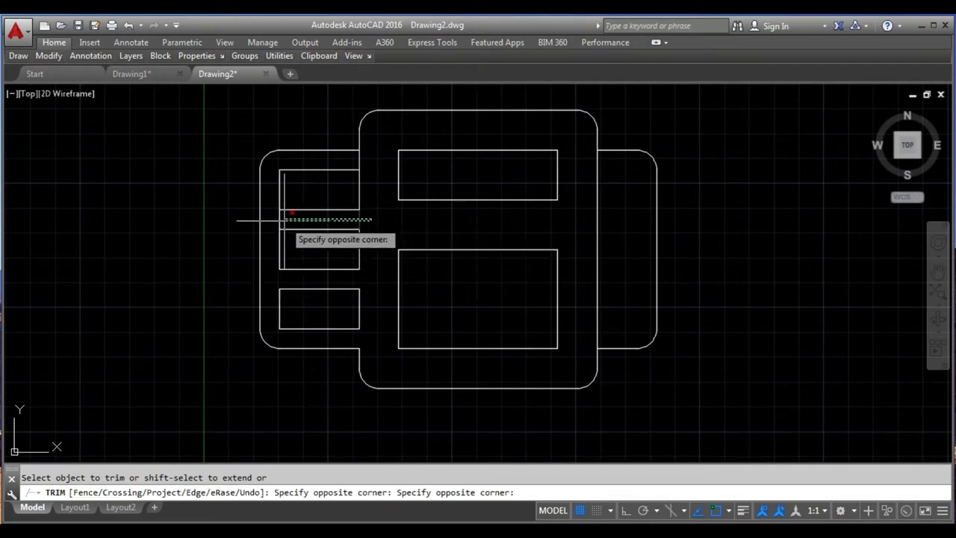
{"action": "left_click", "coordinate": [271, 219]}
{"action": "left_click", "coordinate": [359, 158]}
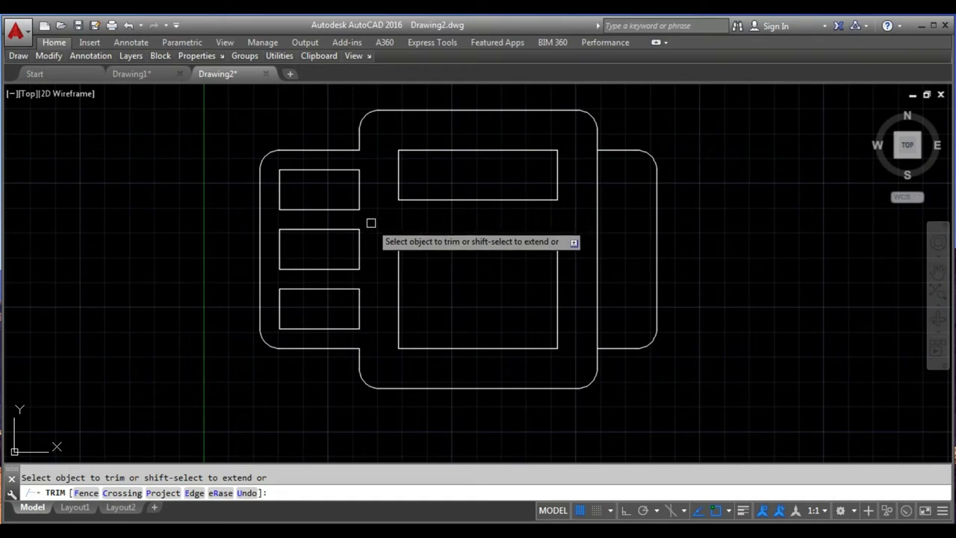
{"action": "key", "text": "Escape"}
{"action": "key", "text": "alt+Tab"}
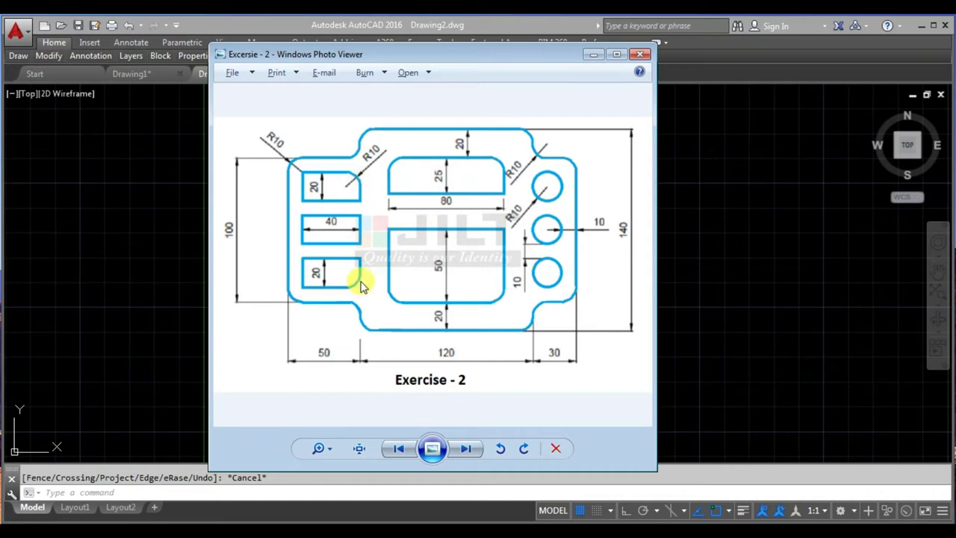
{"action": "key", "text": "alt+Tab"}
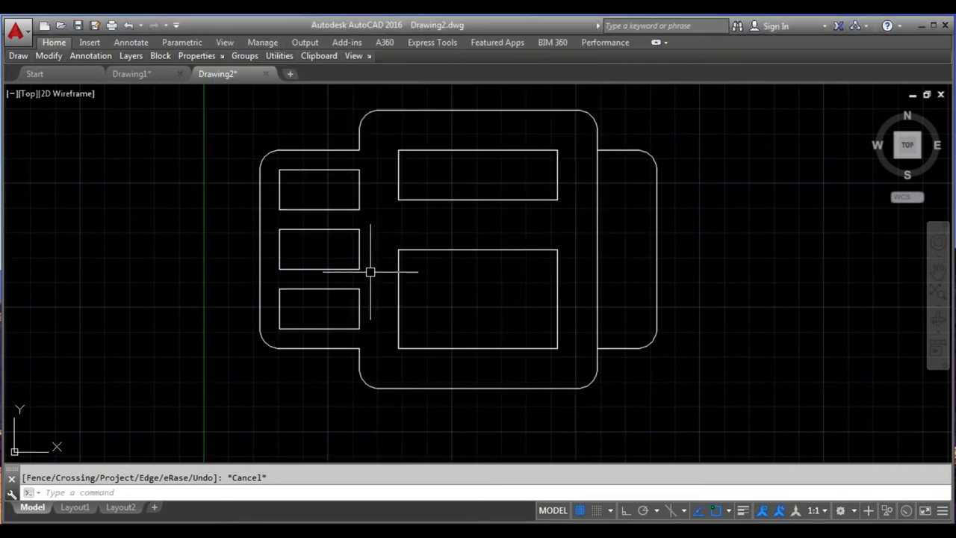
Step: Fillet the outer corners of the bottom-left and top-left slots, using Multiple mode
{"action": "type", "text": "f"}
{"action": "key", "text": "Return"}
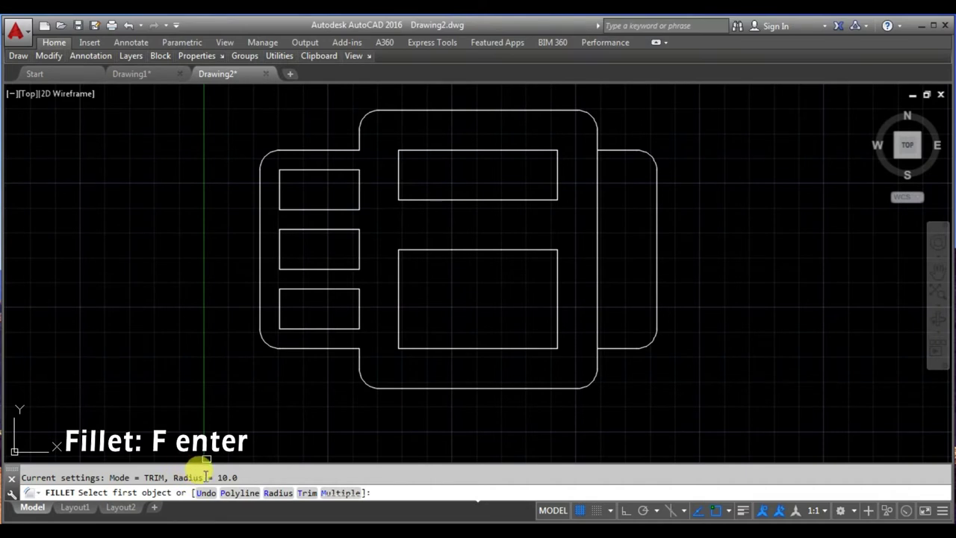
{"action": "left_click", "coordinate": [341, 494]}
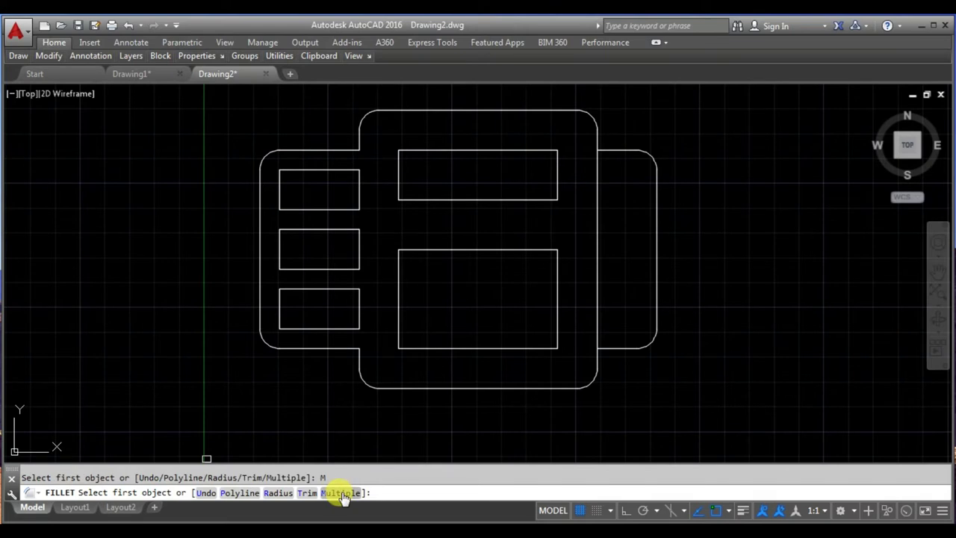
{"action": "left_click", "coordinate": [362, 307]}
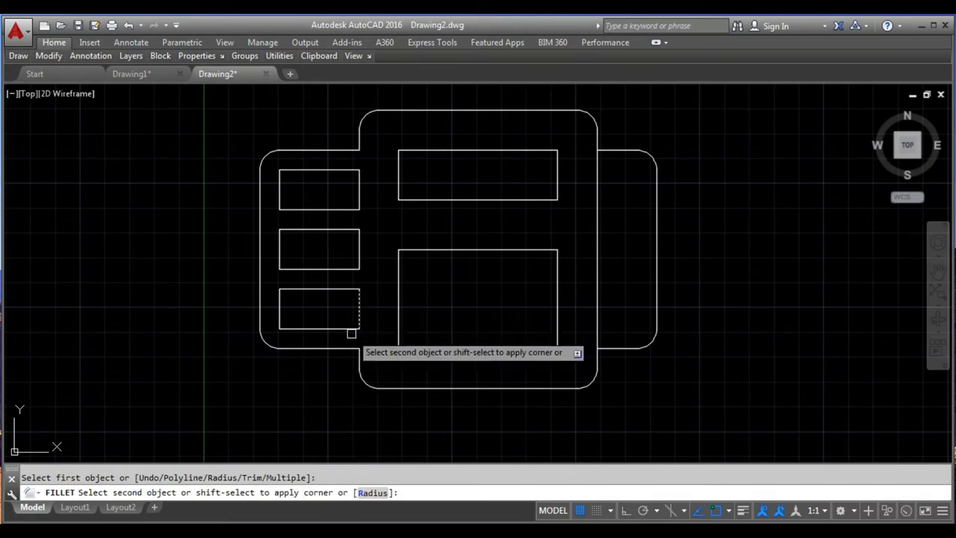
{"action": "left_click", "coordinate": [350, 329]}
{"action": "left_click", "coordinate": [359, 192]}
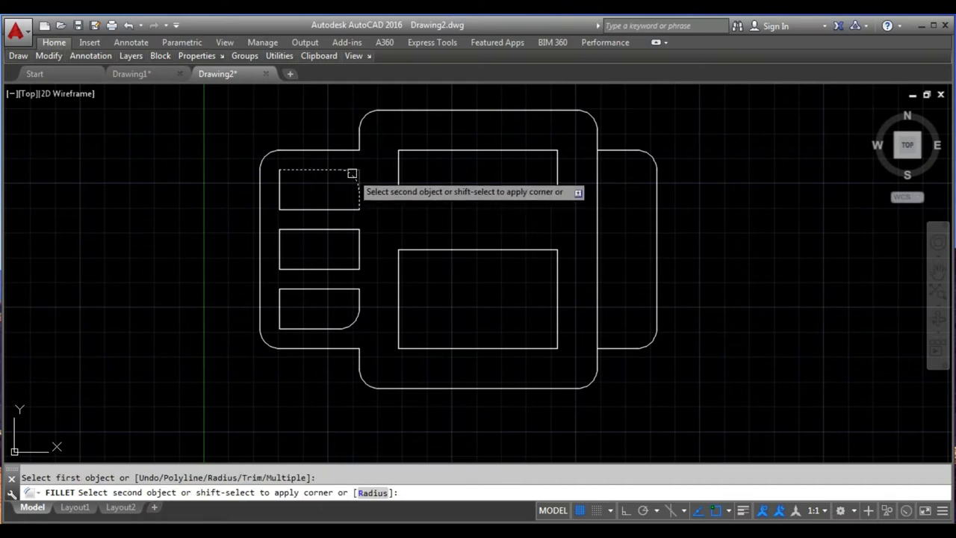
{"action": "left_click", "coordinate": [351, 170]}
Step: Fillet the four outer corners of the upper and lower large slots
{"action": "left_click", "coordinate": [401, 158]}
{"action": "left_click", "coordinate": [407, 150]}
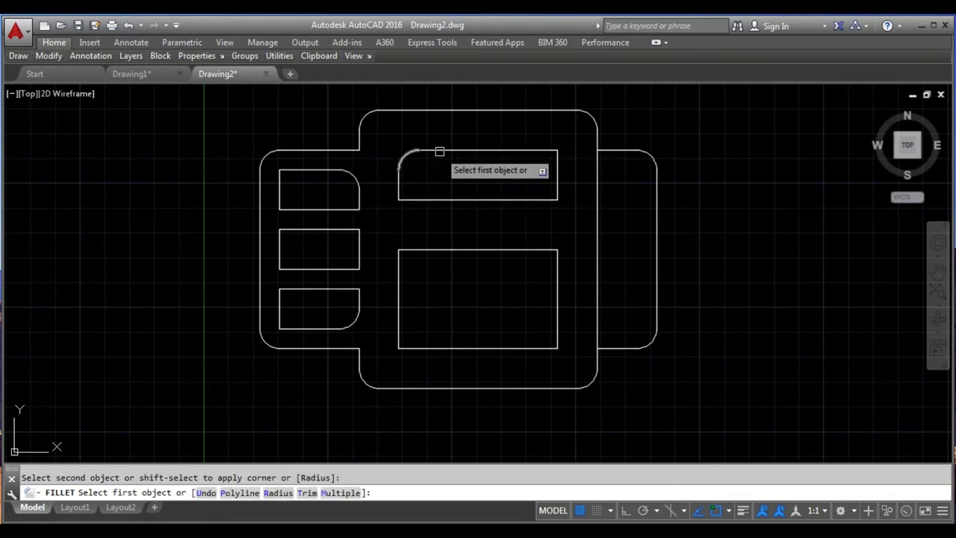
{"action": "left_click", "coordinate": [544, 149]}
{"action": "left_click", "coordinate": [557, 162]}
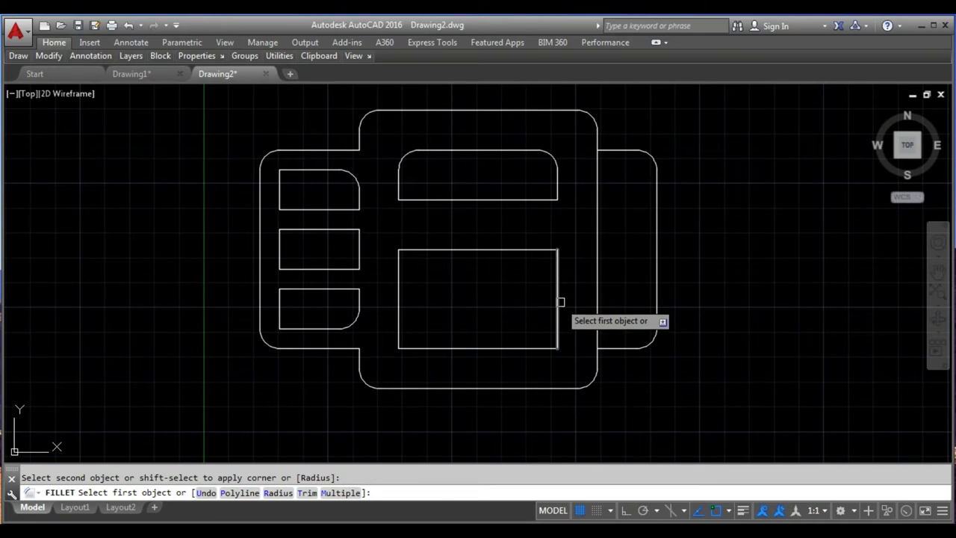
{"action": "left_click", "coordinate": [555, 334]}
{"action": "left_click", "coordinate": [549, 344]}
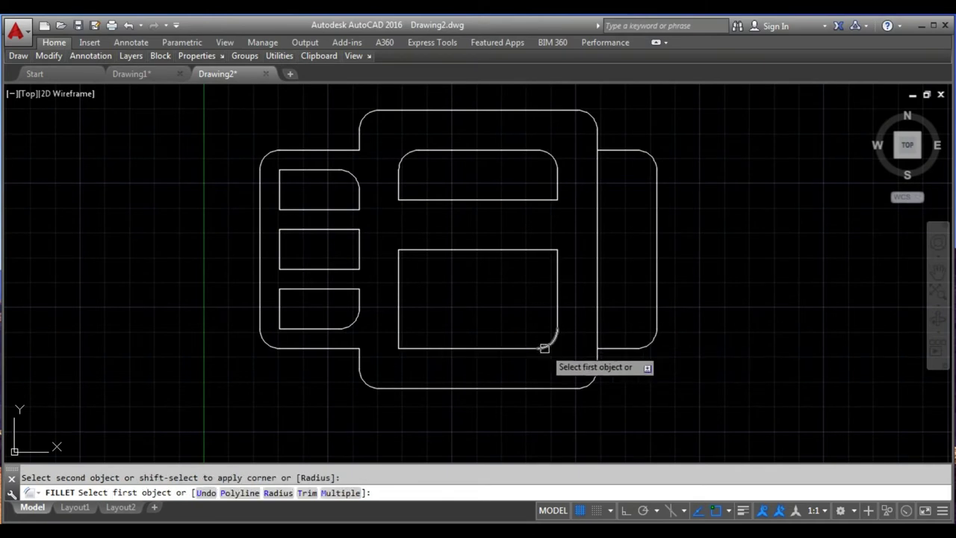
{"action": "left_click", "coordinate": [400, 324]}
{"action": "left_click", "coordinate": [429, 345]}
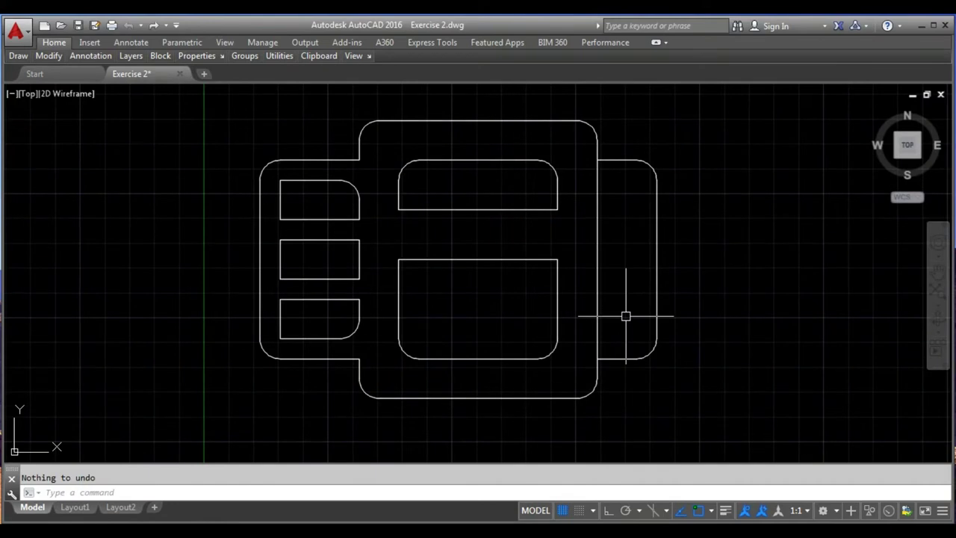
{"action": "key", "text": "alt+Tab"}
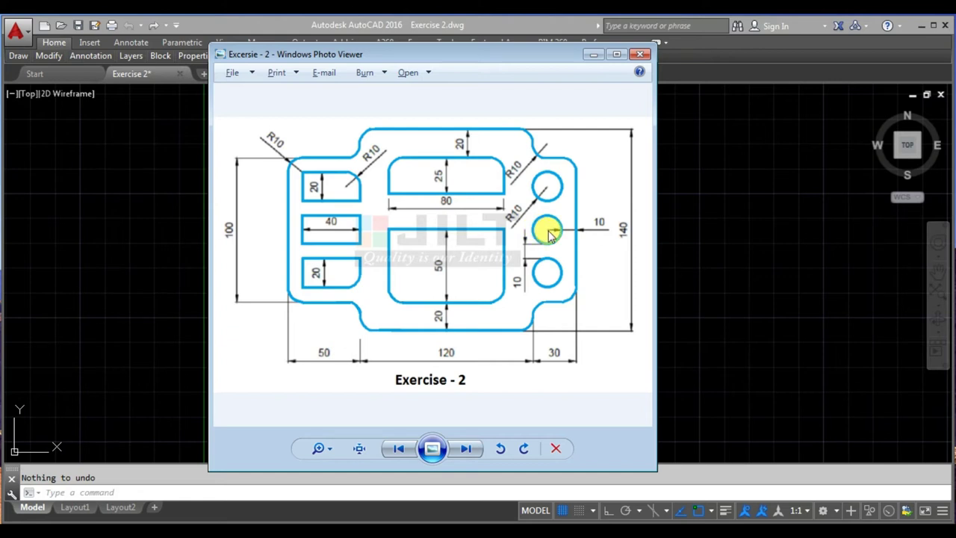
{"action": "key", "text": "alt+Tab"}
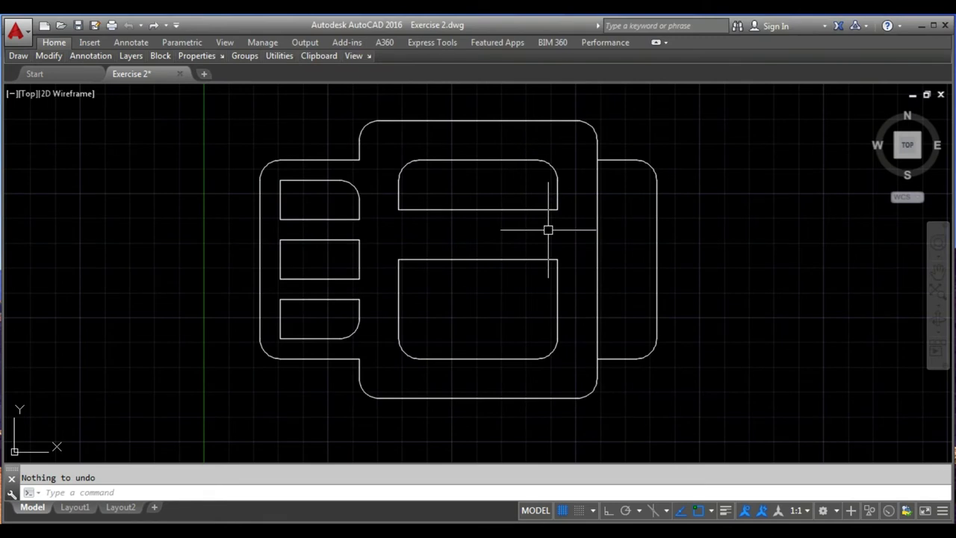
Step: Offset the right tab's right edge 20 units inward as a vertical guide
{"action": "type", "text": "o"}
{"action": "key", "text": "Return"}
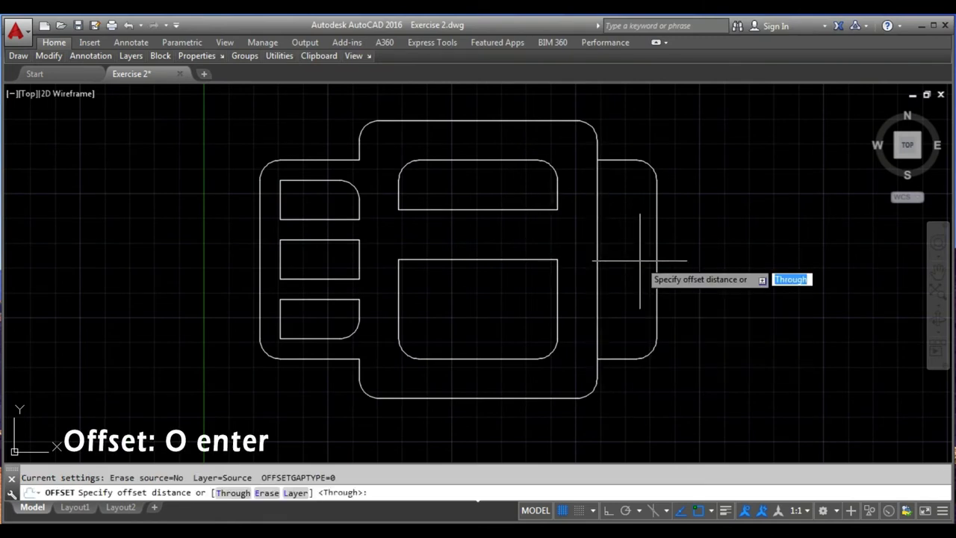
{"action": "type", "text": "20"}
{"action": "key", "text": "Return"}
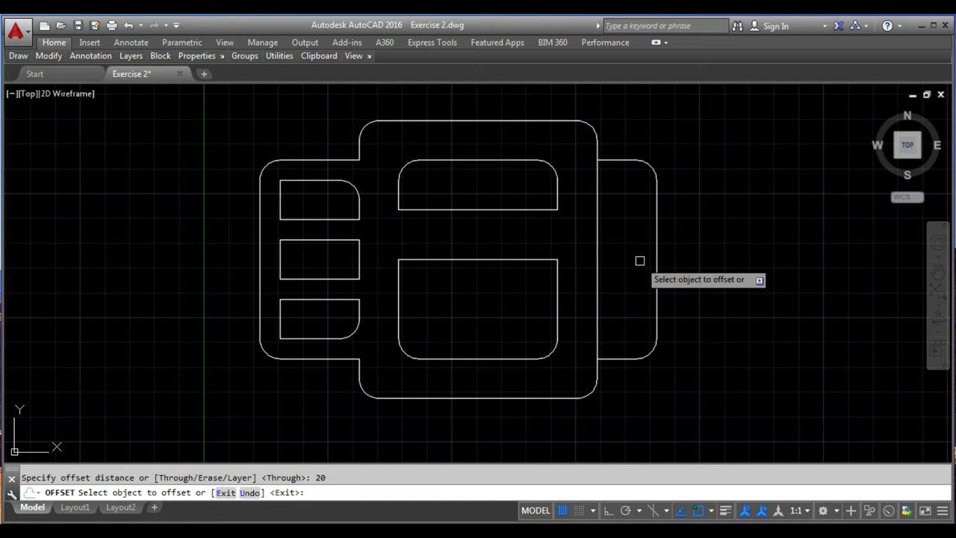
{"action": "left_click", "coordinate": [656, 256]}
{"action": "left_click", "coordinate": [635, 250]}
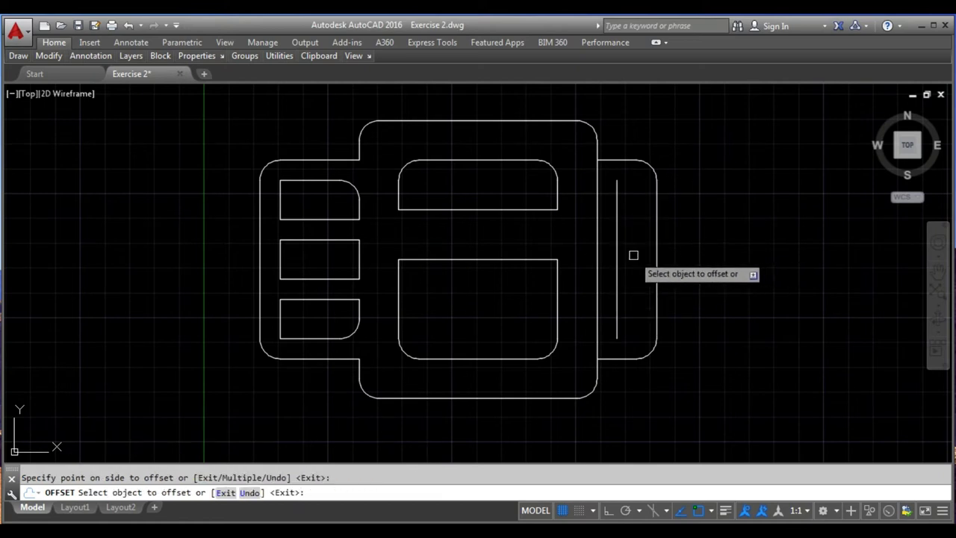
{"action": "key", "text": "Escape"}
Step: Draw a horizontal line from the guide's midpoint to the tab's edge
{"action": "type", "text": "l"}
{"action": "key", "text": "Return"}
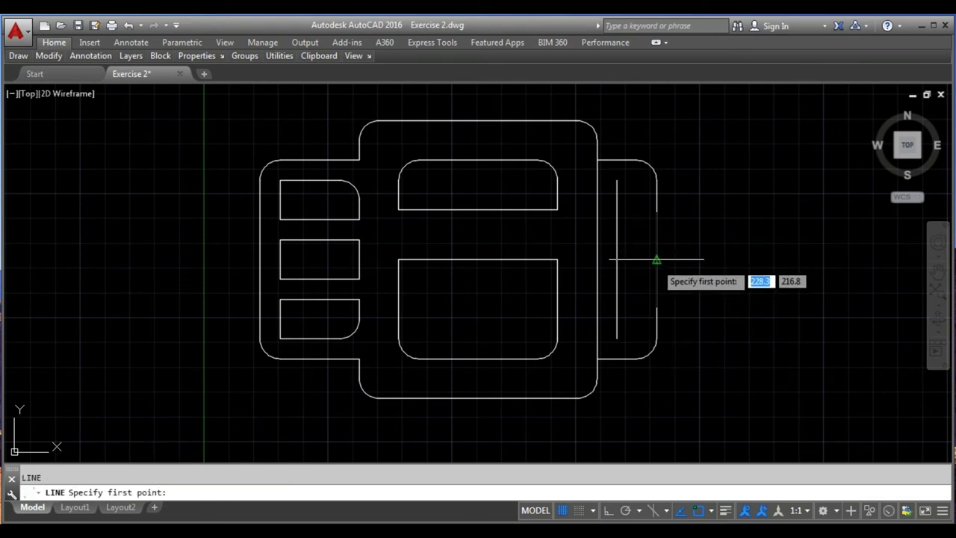
{"action": "left_click", "coordinate": [616, 260]}
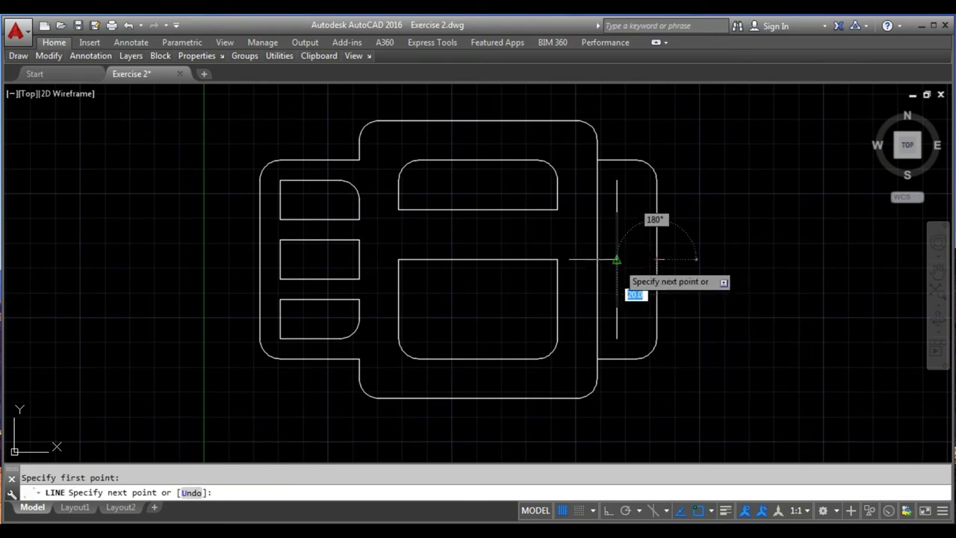
{"action": "key", "text": "Escape"}
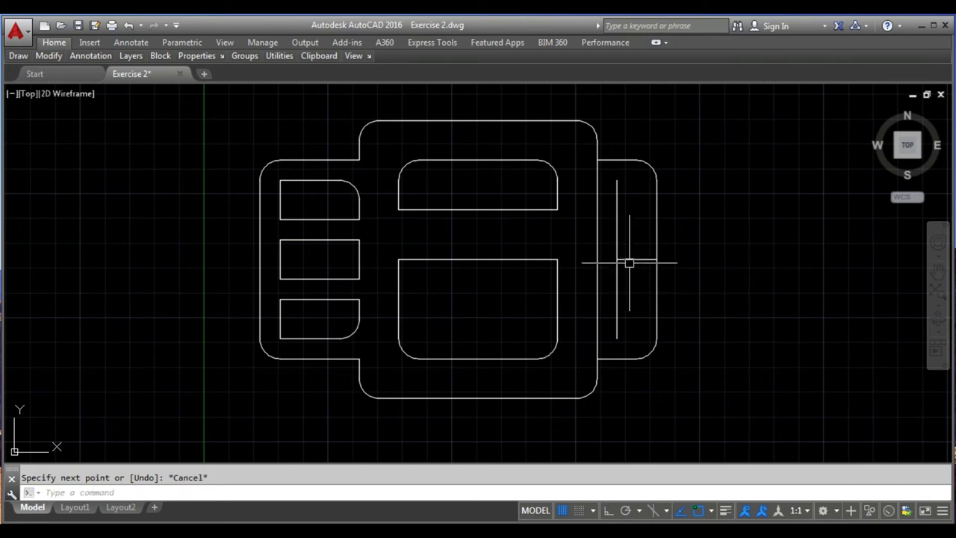
Step: Draw a radius 10 circle at the guide-line intersection and compare it with the reference
{"action": "scroll", "coordinate": [616, 260], "scroll_direction": "up", "scroll_amount": 5}
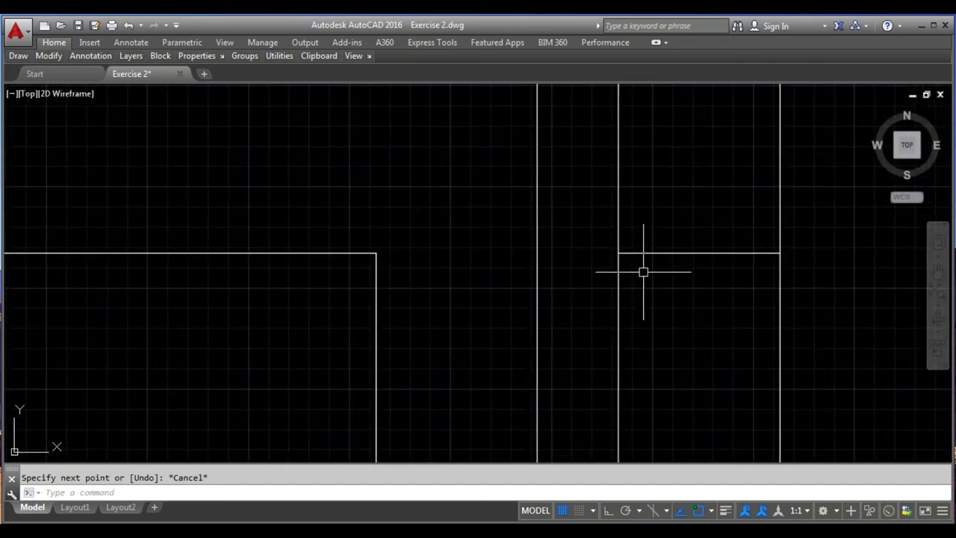
{"action": "type", "text": "c"}
{"action": "key", "text": "Return"}
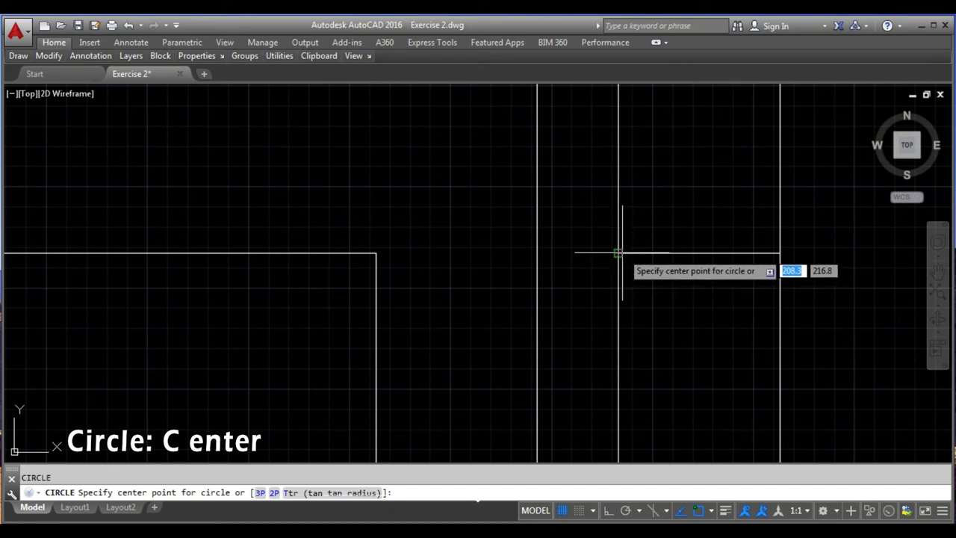
{"action": "left_click", "coordinate": [617, 253]}
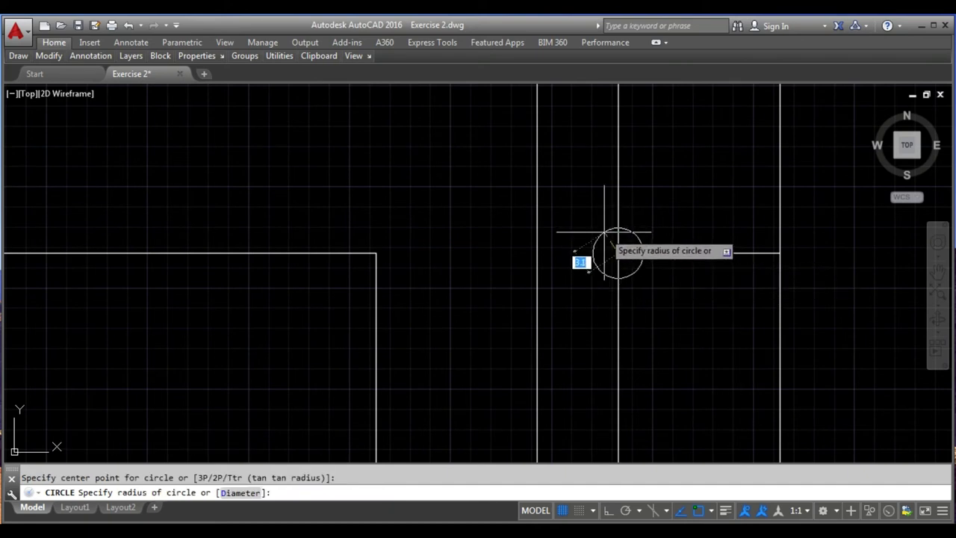
{"action": "type", "text": "10"}
{"action": "key", "text": "Return"}
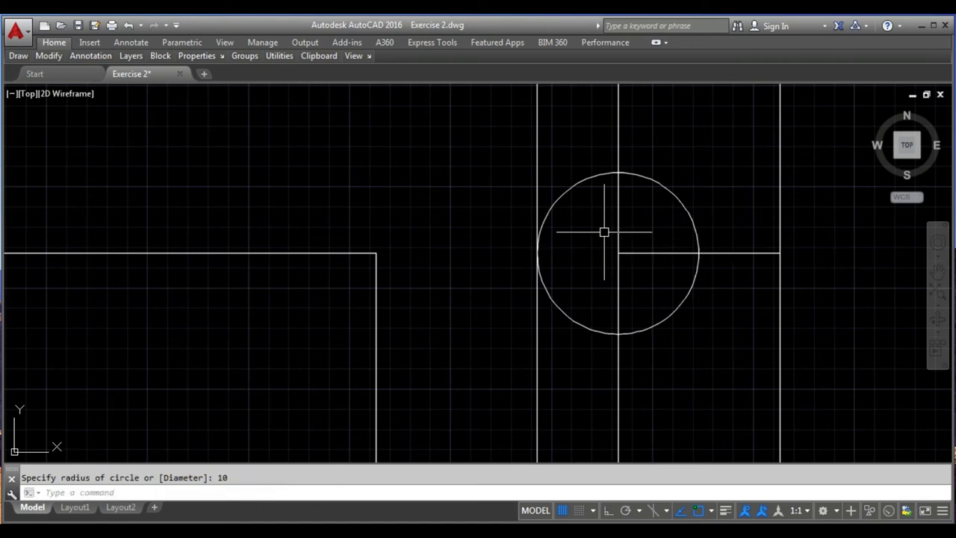
{"action": "key", "text": "alt+Tab"}
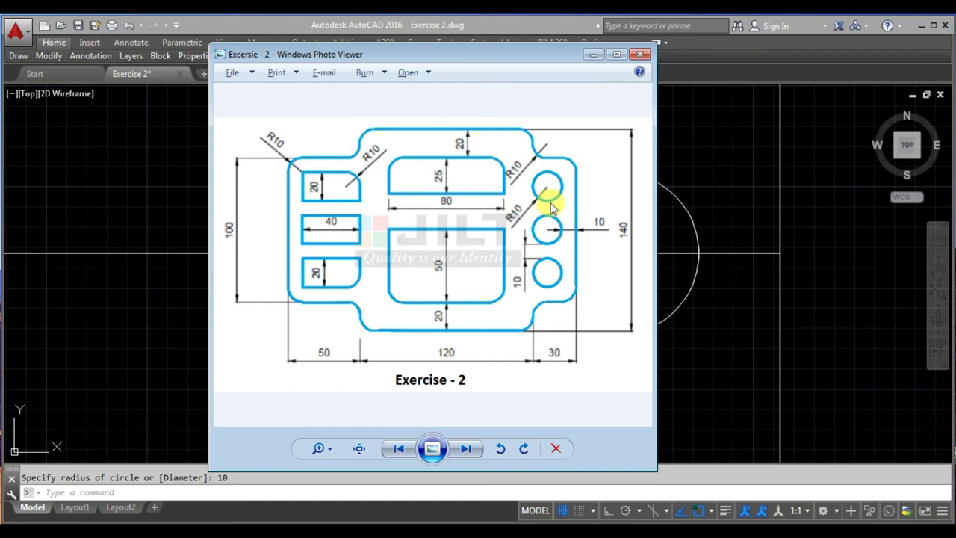
{"action": "key", "text": "alt+Tab"}
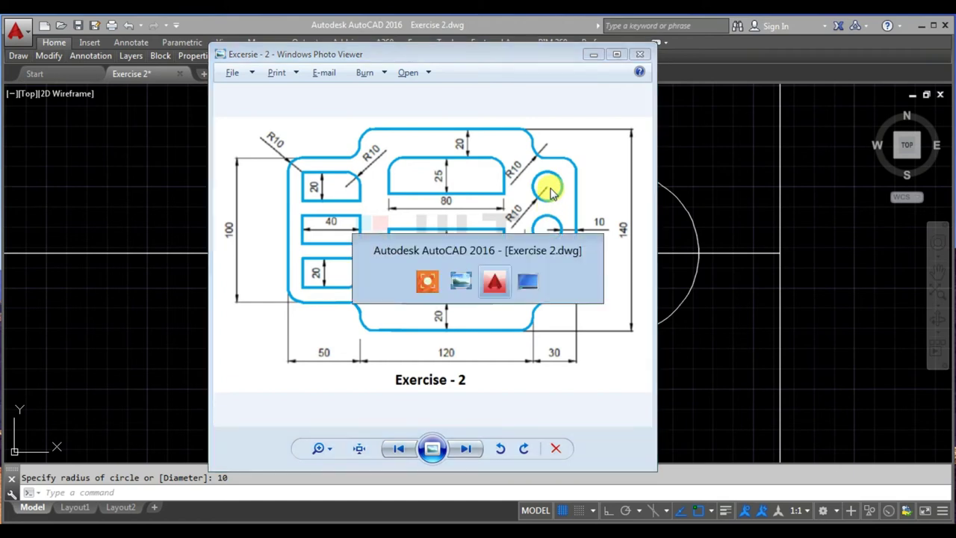
{"action": "scroll", "coordinate": [635, 267], "scroll_direction": "down", "scroll_amount": 3}
{"action": "scroll", "coordinate": [636, 246], "scroll_direction": "down", "scroll_amount": 2}
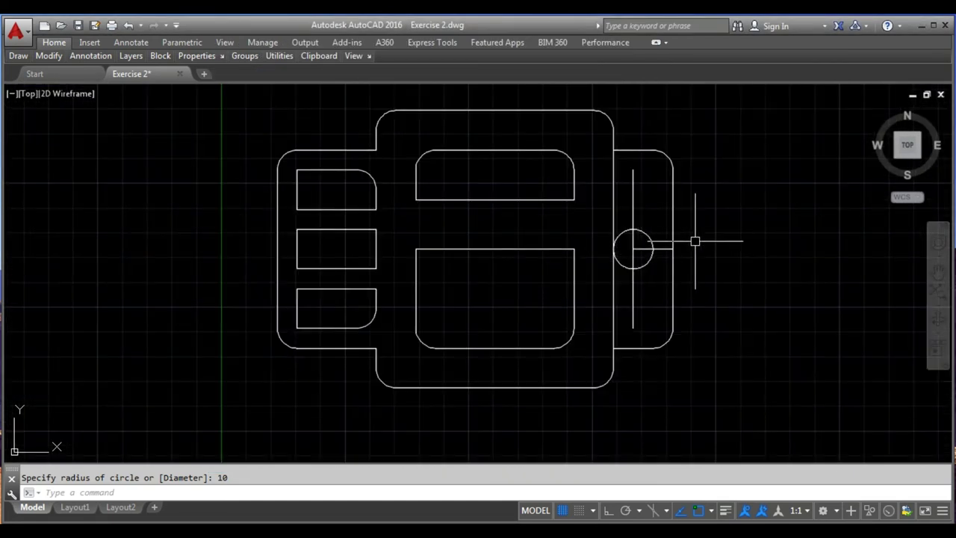
{"action": "key", "text": "Escape"}
Step: Offset the circle's horizontal centre line 30 units upward and 30 units downward
{"action": "type", "text": "o"}
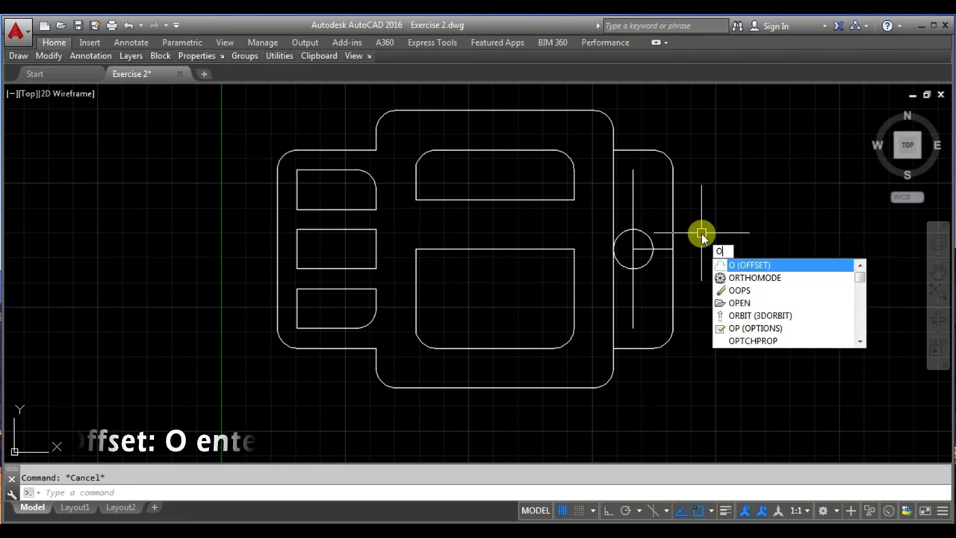
{"action": "key", "text": "Return"}
{"action": "type", "text": "30"}
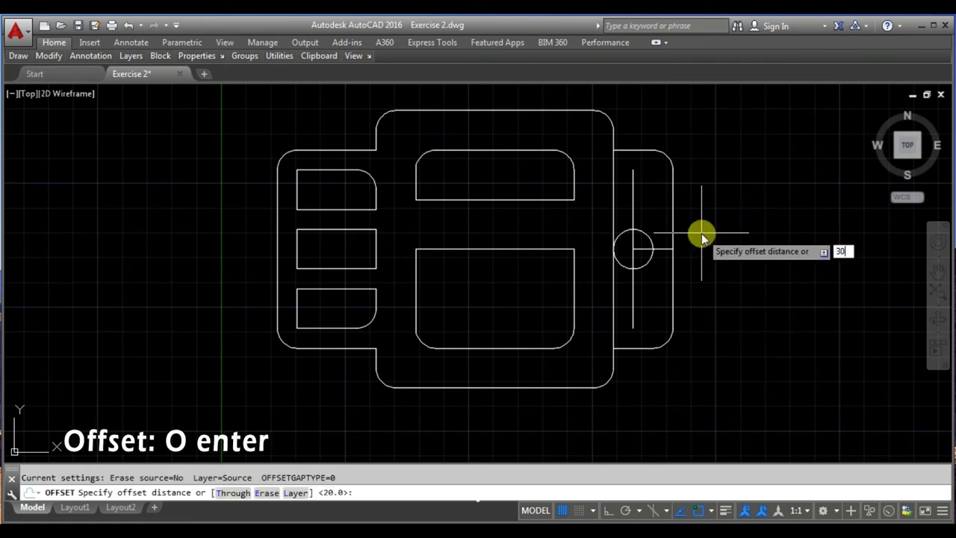
{"action": "key", "text": "Return"}
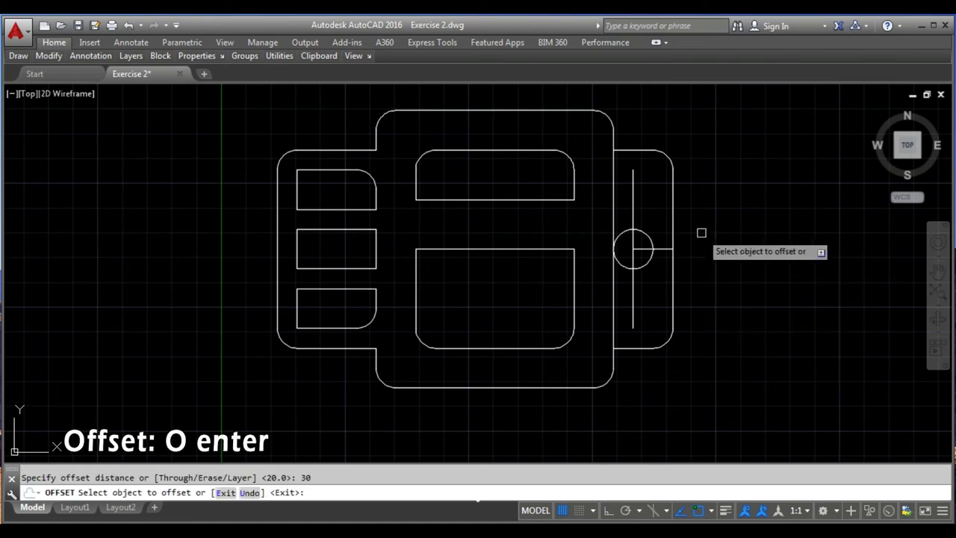
{"action": "left_click", "coordinate": [663, 244]}
{"action": "left_click", "coordinate": [650, 199]}
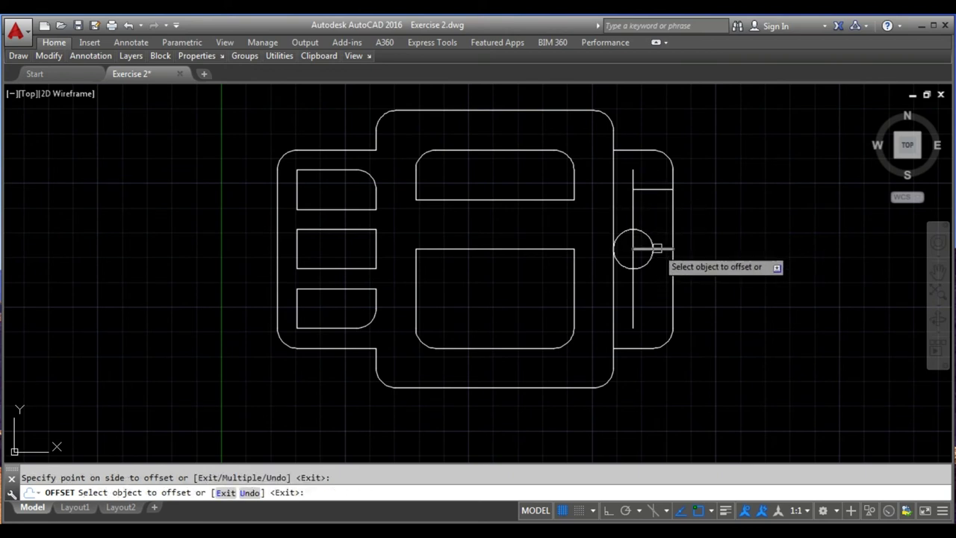
{"action": "left_click", "coordinate": [658, 251]}
{"action": "left_click", "coordinate": [659, 285]}
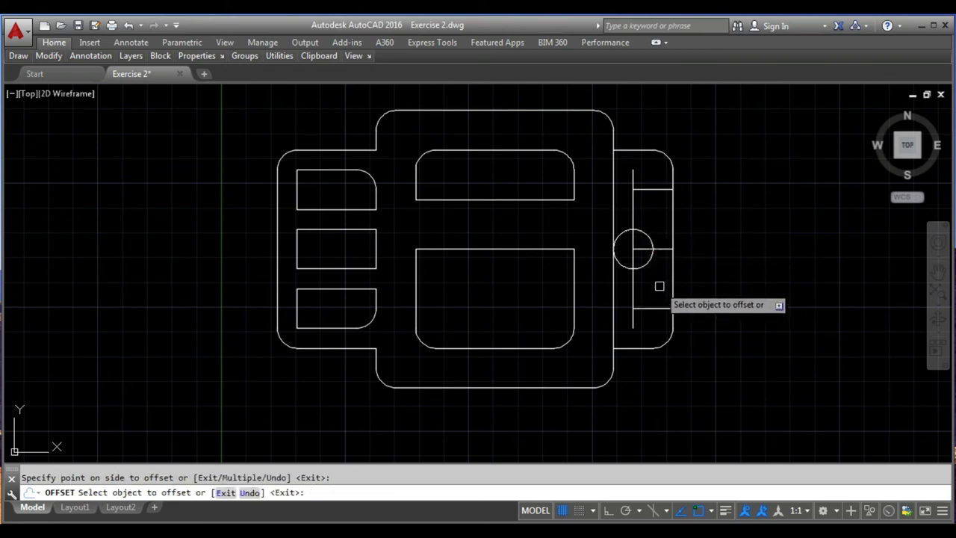
{"action": "key", "text": "Escape"}
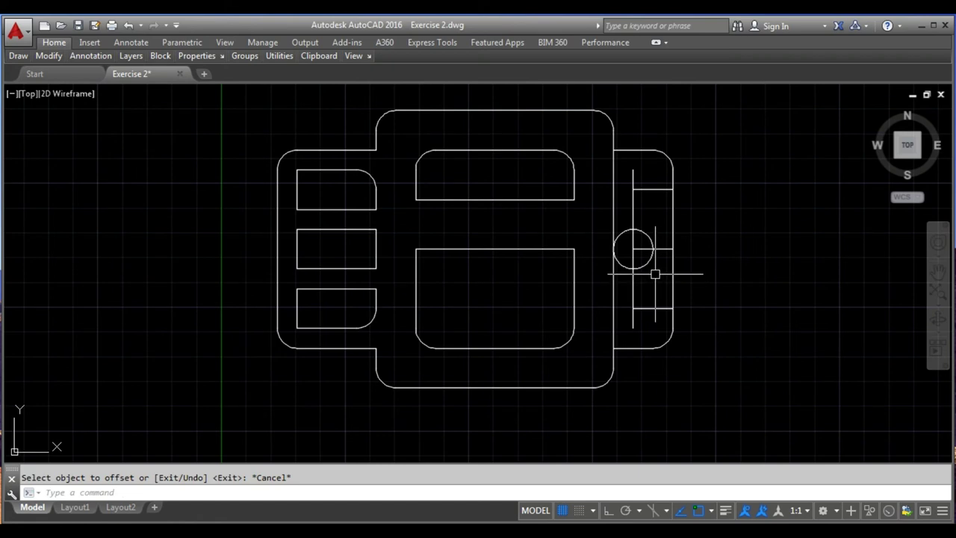
Step: Select the radius 10 circle for copying
{"action": "type", "text": "co"}
{"action": "key", "text": "Return"}
{"action": "left_click", "coordinate": [649, 261]}
Step: Copy the circle from its centre onto the upper and lower guide lines
{"action": "key", "text": "Return"}
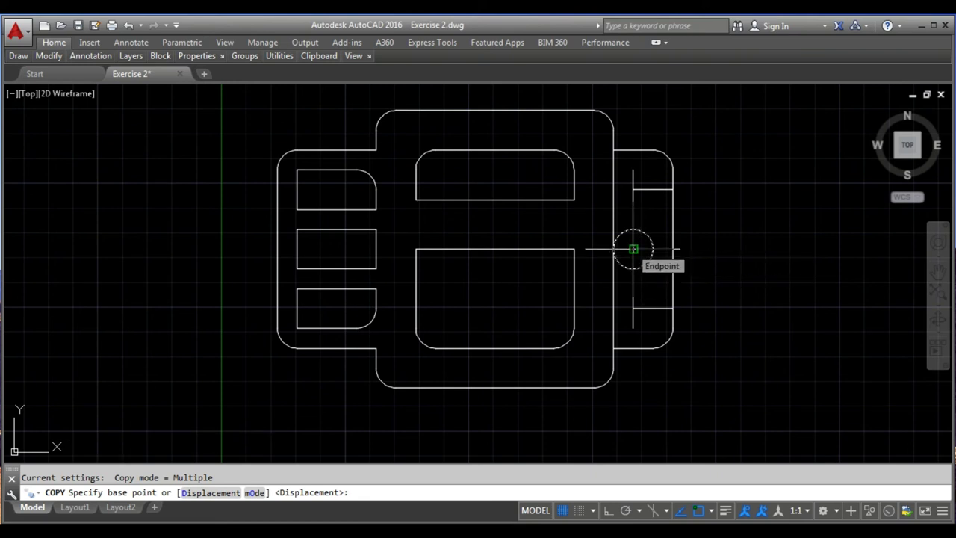
{"action": "left_click", "coordinate": [633, 249]}
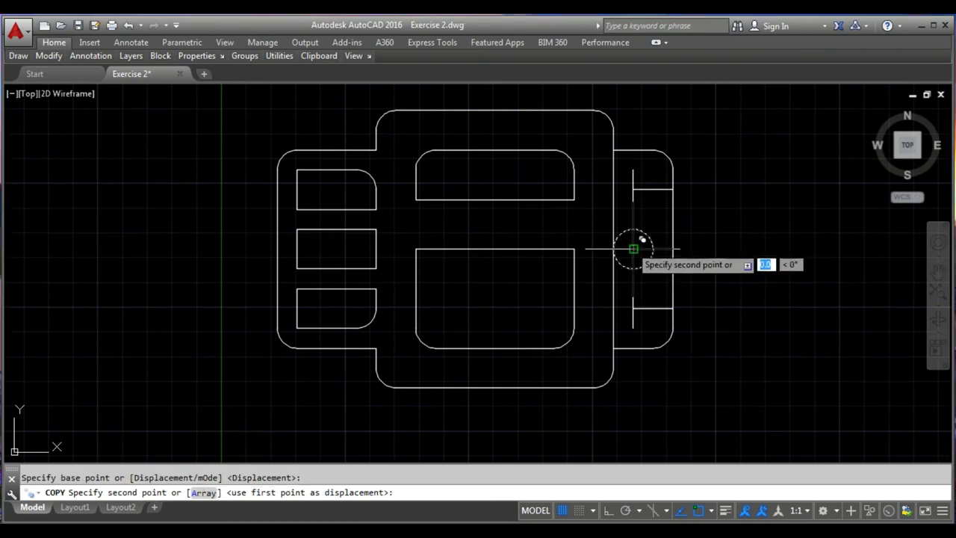
{"action": "left_click", "coordinate": [633, 189]}
{"action": "left_click", "coordinate": [633, 302]}
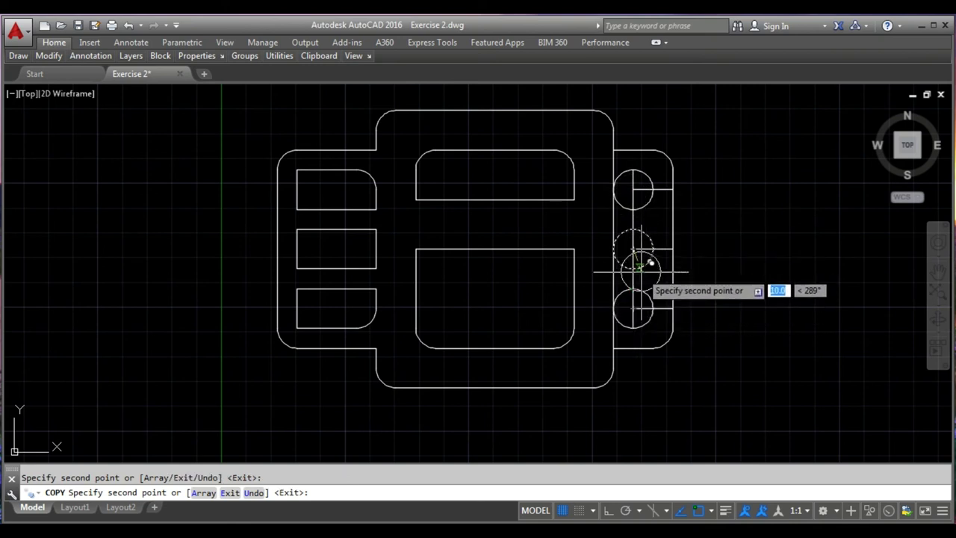
{"action": "key", "text": "Escape"}
{"action": "scroll", "coordinate": [676, 249], "scroll_direction": "up", "scroll_amount": 2}
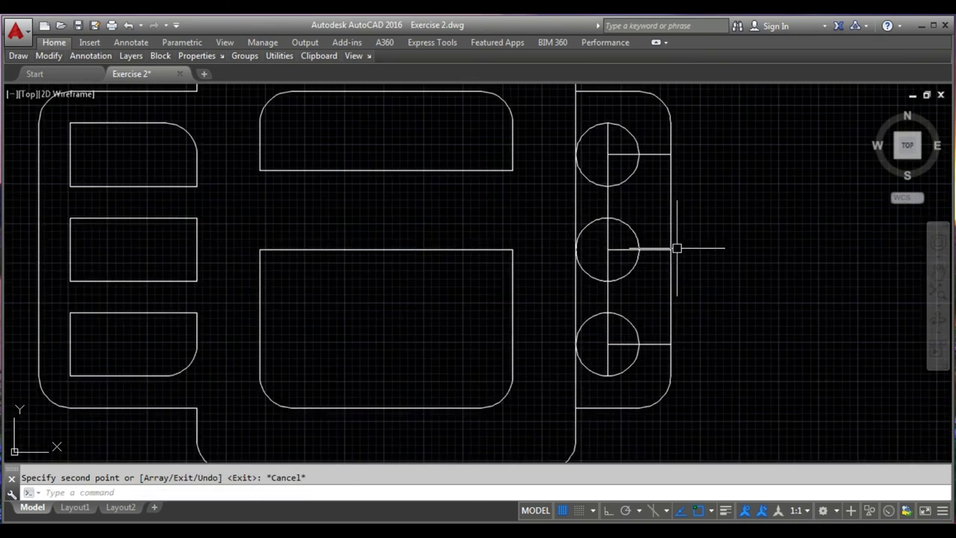
{"action": "scroll", "coordinate": [689, 321], "scroll_direction": "down", "scroll_amount": 2}
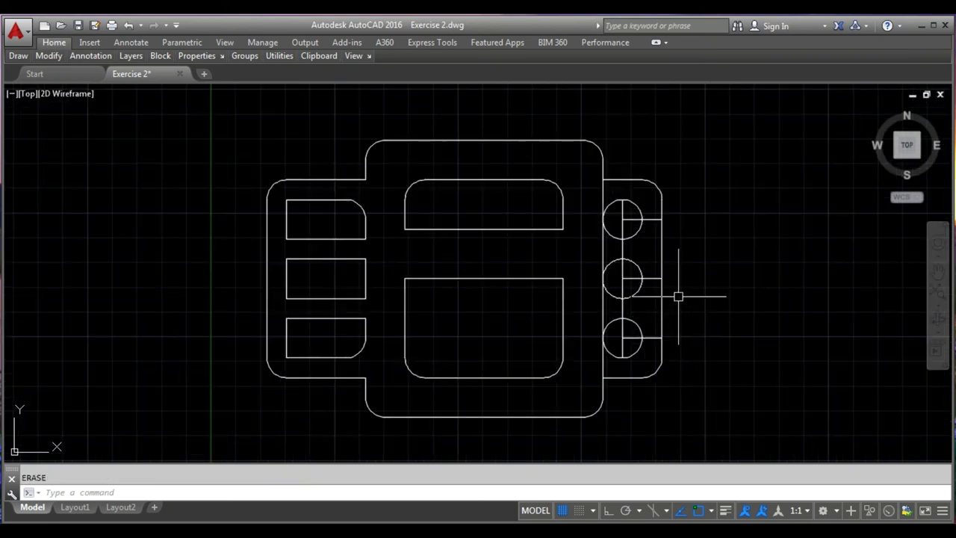
Step: Erase the two construction lines beside the top and bottom circles
{"action": "type", "text": "e"}
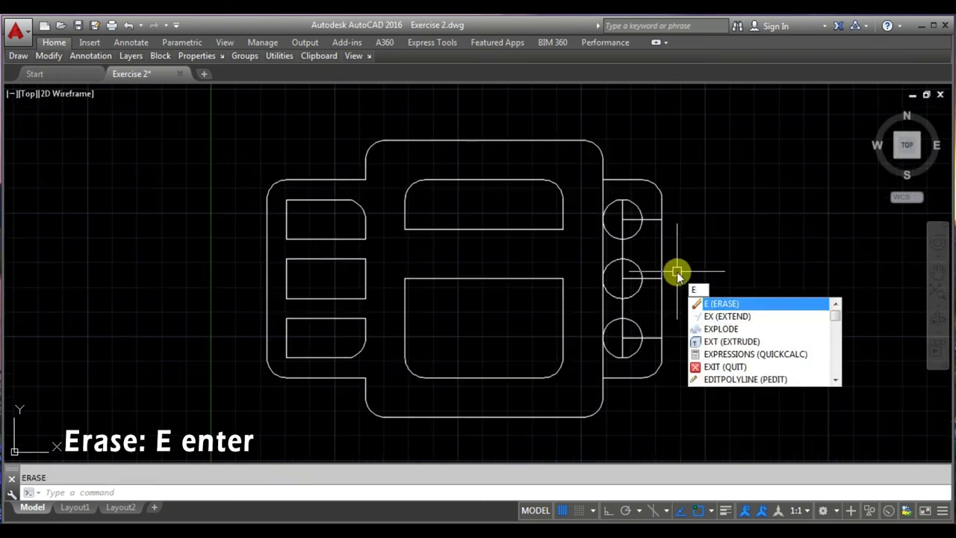
{"action": "key", "text": "Return"}
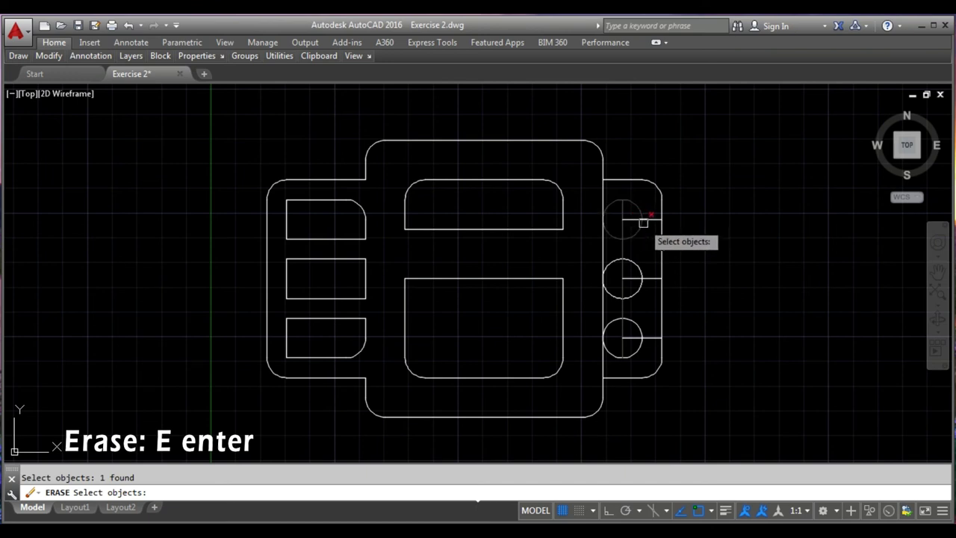
{"action": "left_click", "coordinate": [647, 219]}
{"action": "left_click", "coordinate": [650, 338]}
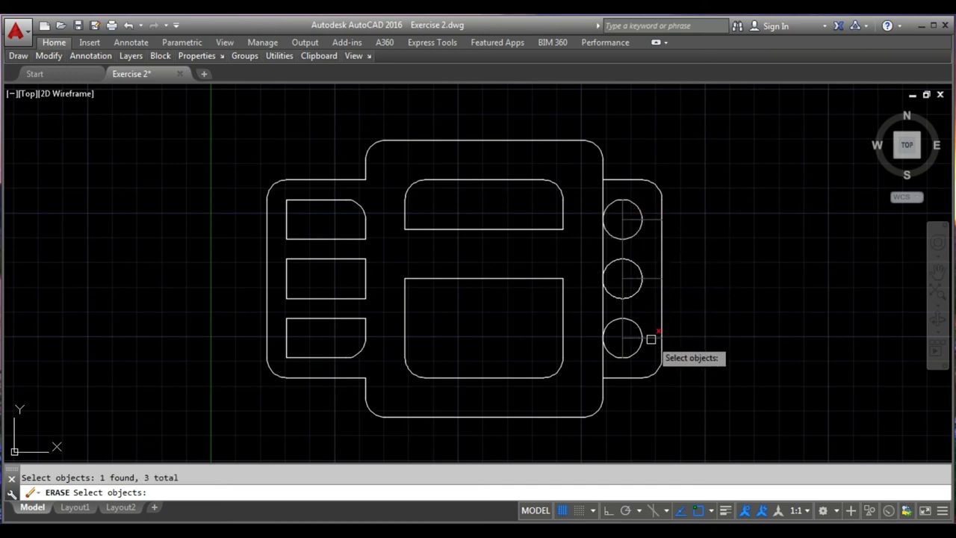
{"action": "key", "text": "Return"}
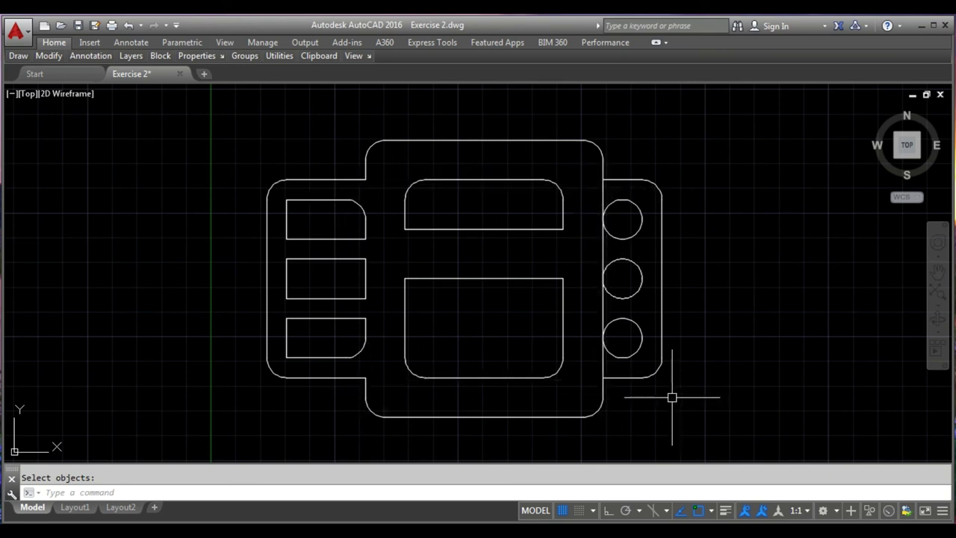
{"action": "type", "text": "f"}
{"action": "key", "text": "Return"}
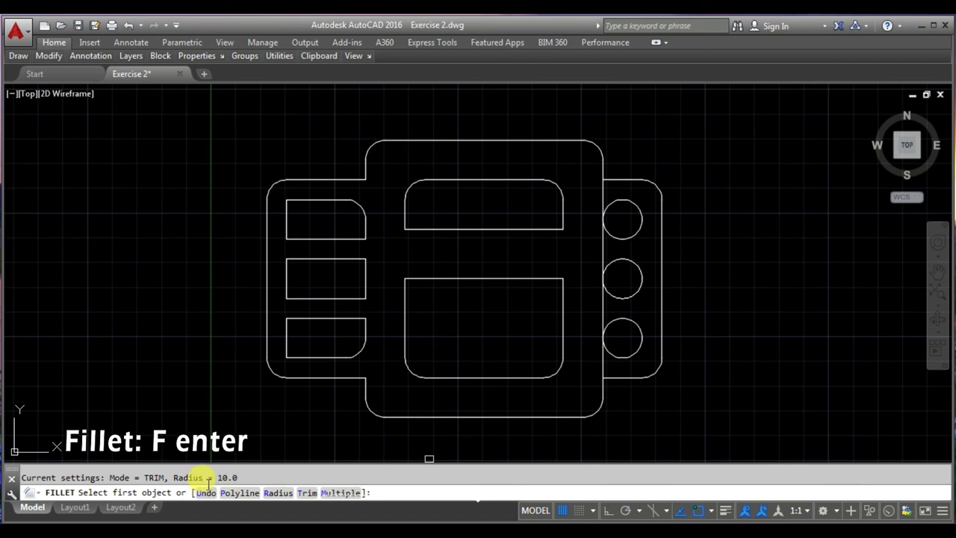
Step: Fillet the upper-left and lower-left inner step corners, using Multiple mode
{"action": "left_click", "coordinate": [331, 494]}
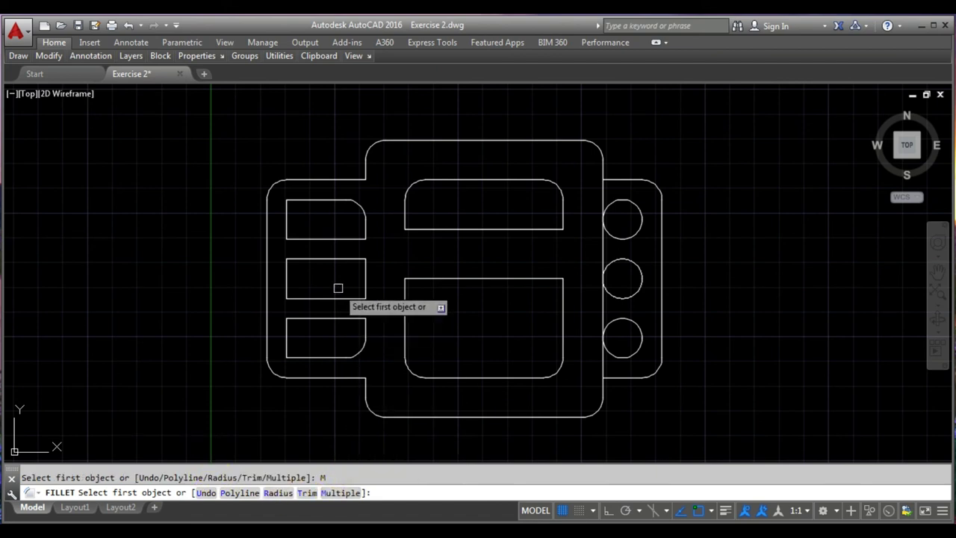
{"action": "left_click", "coordinate": [342, 180]}
{"action": "left_click", "coordinate": [364, 164]}
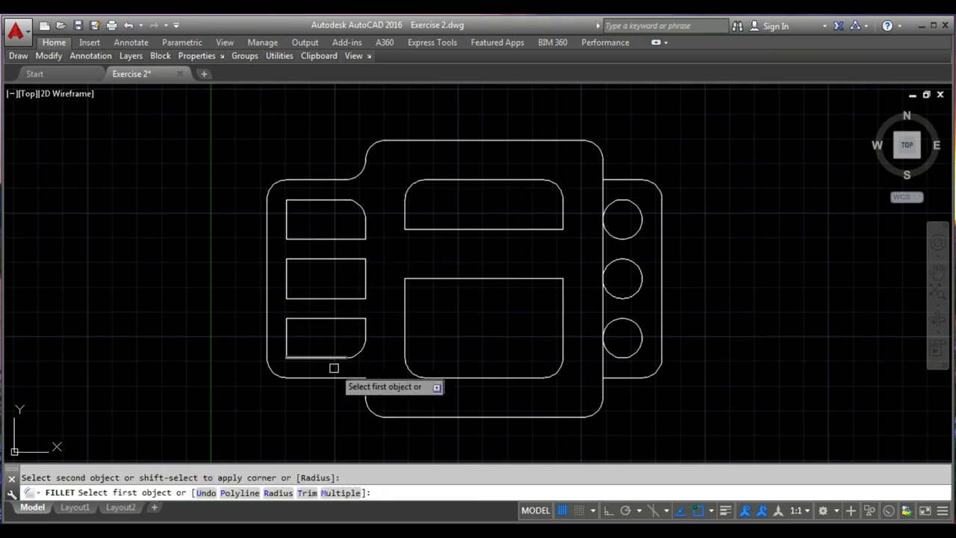
{"action": "left_click", "coordinate": [355, 377]}
{"action": "left_click", "coordinate": [367, 394]}
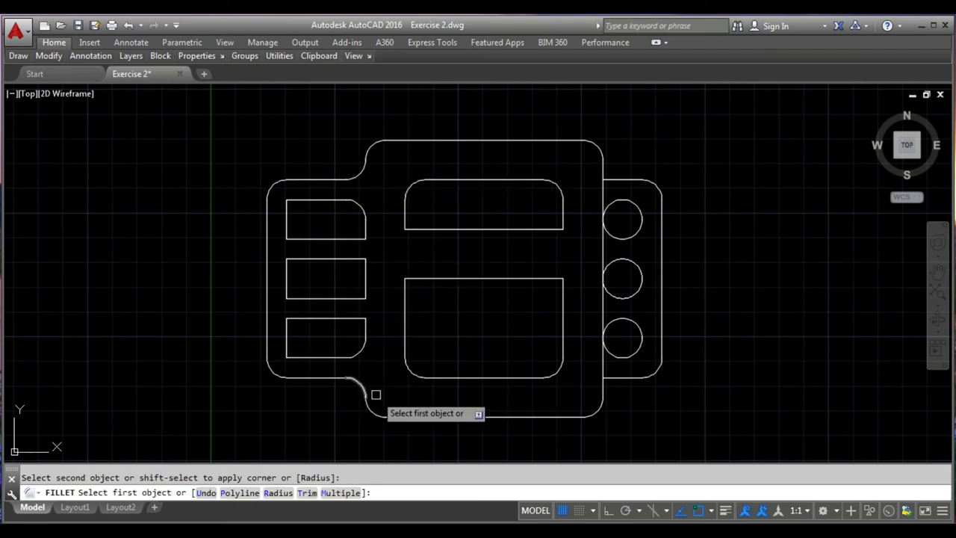
Step: Fillet the right tab's lower and upper inner corners
{"action": "left_click", "coordinate": [616, 378]}
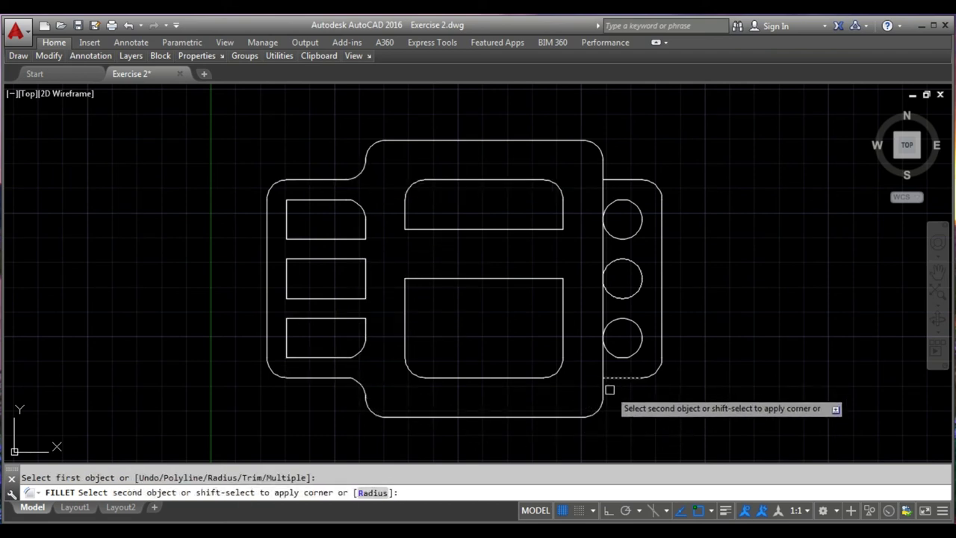
{"action": "left_click", "coordinate": [604, 392]}
{"action": "left_click", "coordinate": [617, 180]}
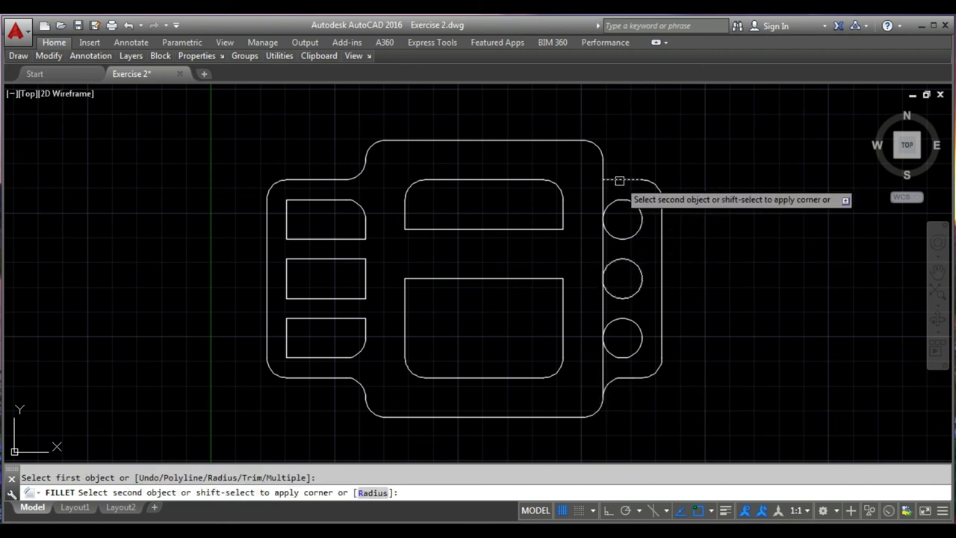
{"action": "left_click", "coordinate": [601, 158]}
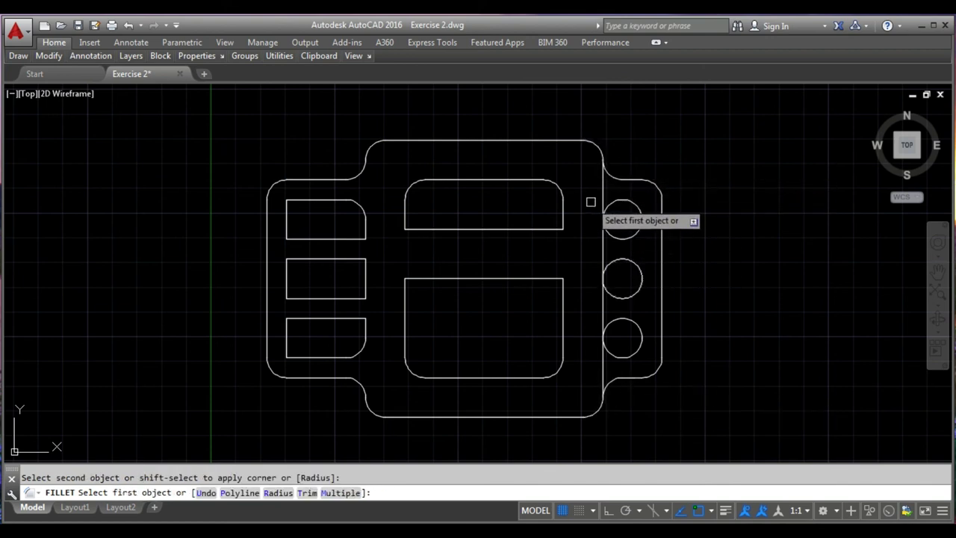
{"action": "key", "text": "Escape"}
{"action": "type", "text": "e"}
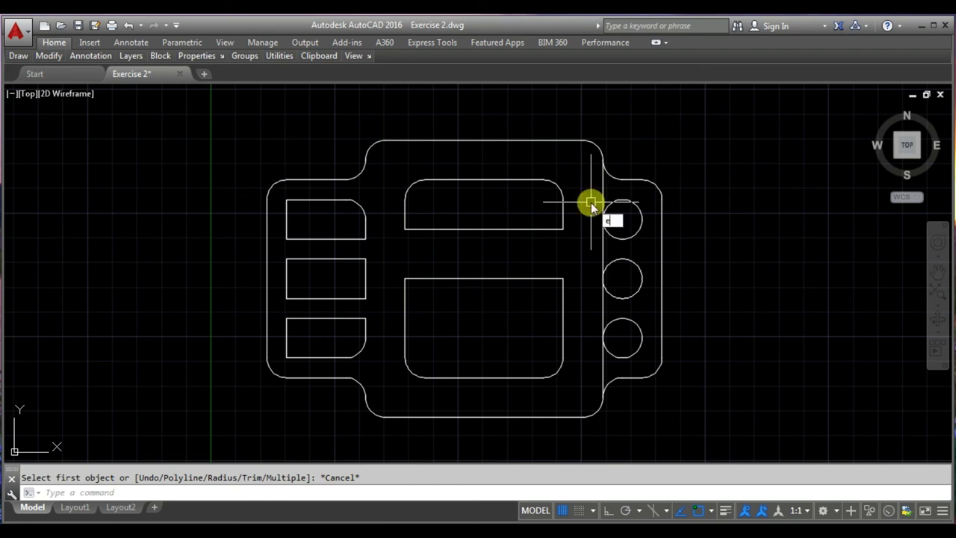
{"action": "key", "text": "Return"}
{"action": "key", "text": "Return"}
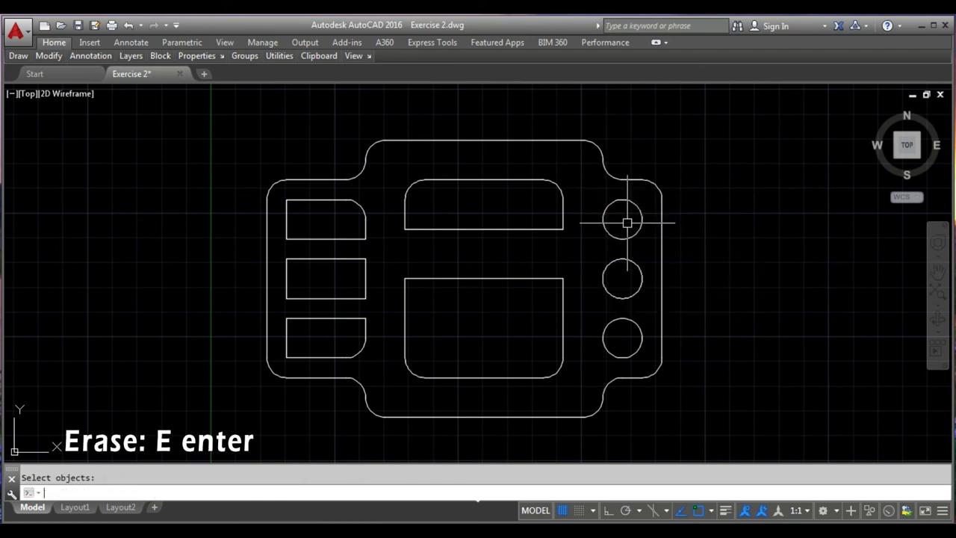